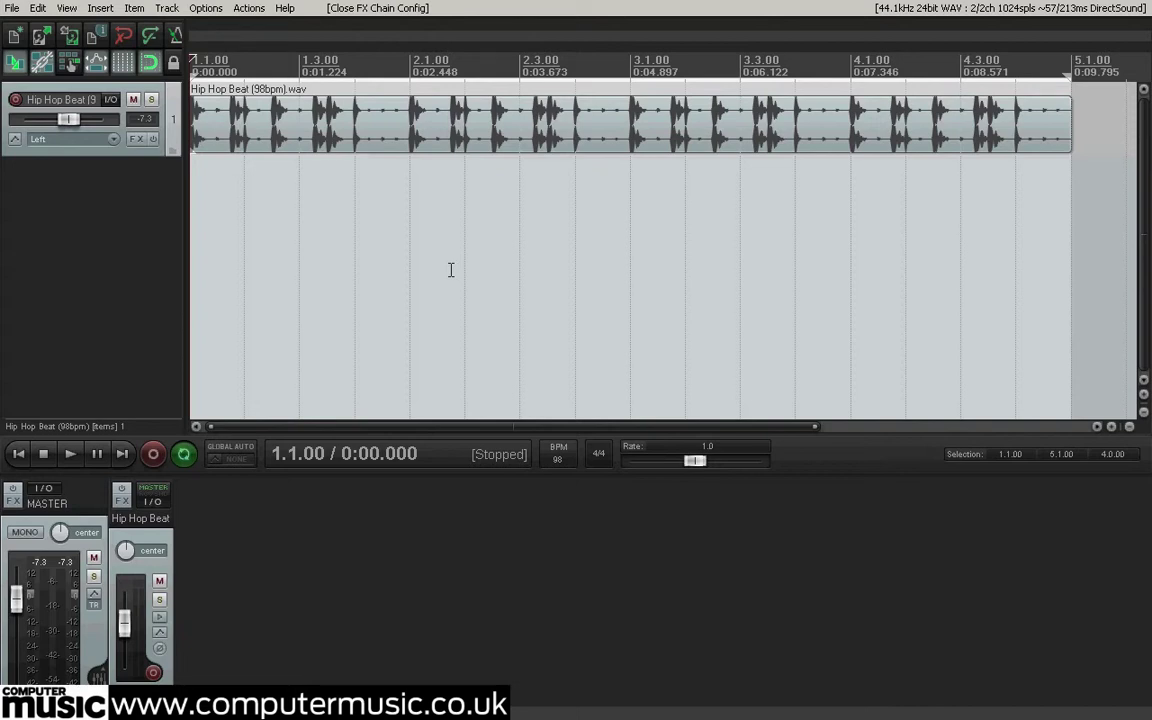
Step: Audition the dry hip hop beat and insert the DiversionFX CM plug-in on its track
{"action": "key", "text": "space"}
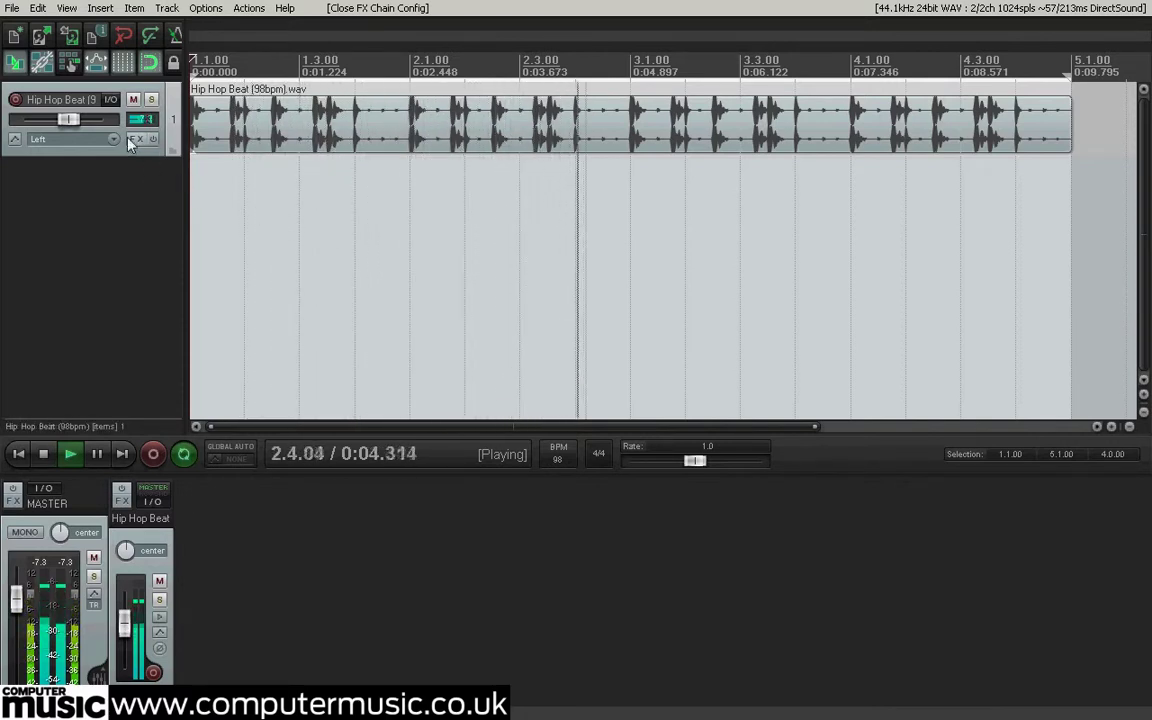
{"action": "key", "text": "space"}
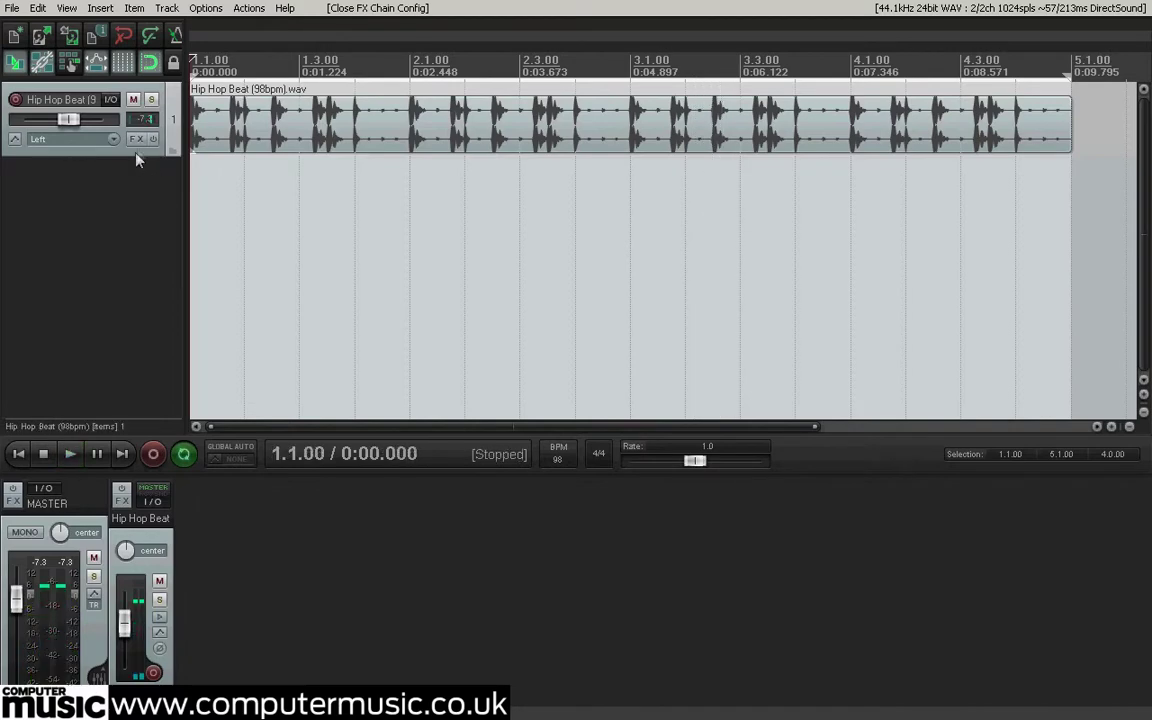
{"action": "left_click", "coordinate": [137, 139]}
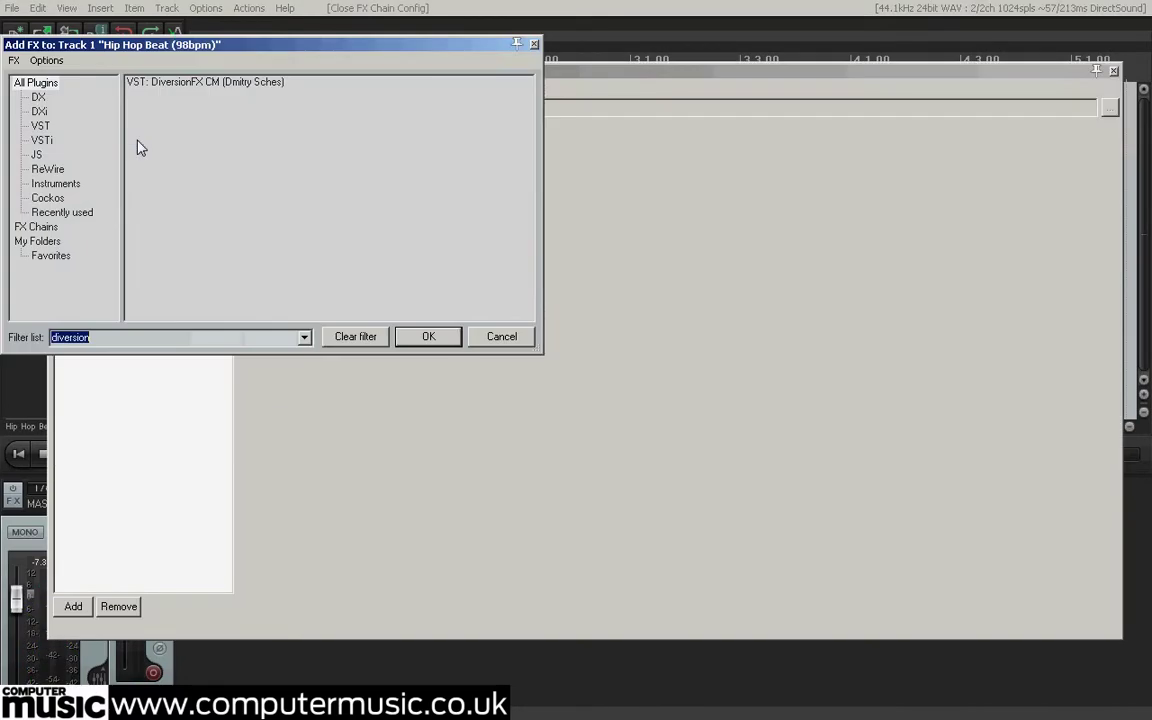
{"action": "double_click", "coordinate": [214, 84]}
{"action": "left_click_drag", "start_coordinate": [334, 68], "coordinate": [313, 92]}
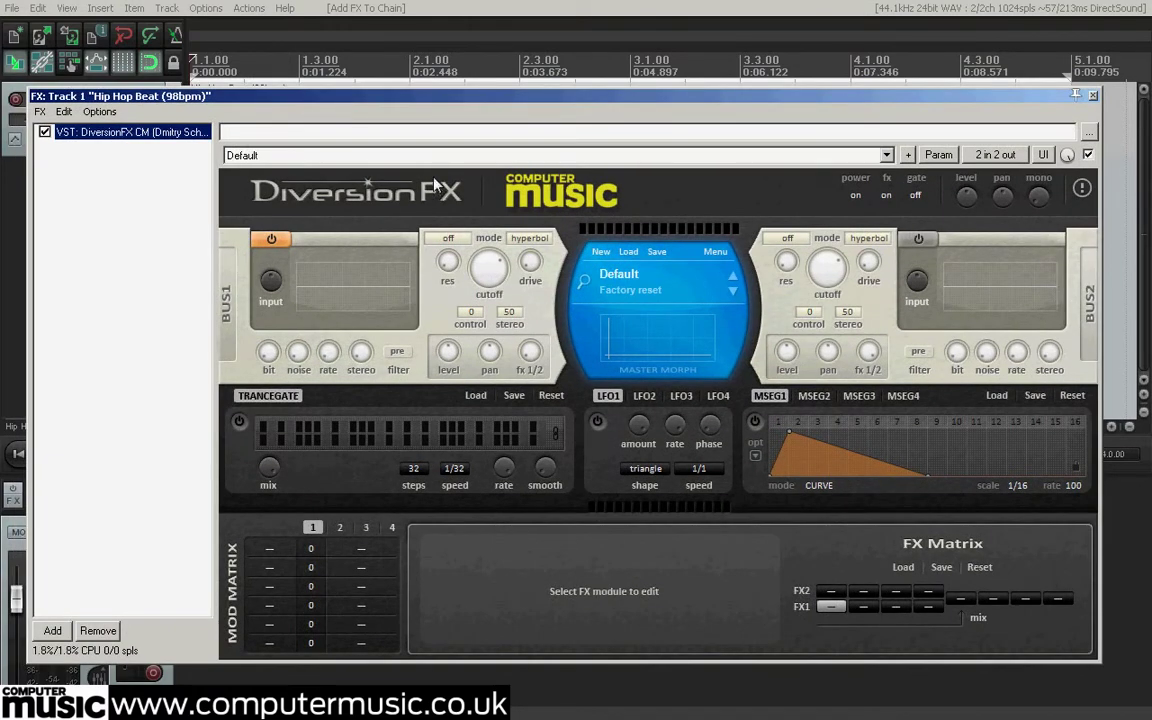
Step: Play the beat through the plug-in and set Bus 1's filter mode to analog lp1
{"action": "key", "text": "space"}
{"action": "mouse_move", "coordinate": [272, 285]}
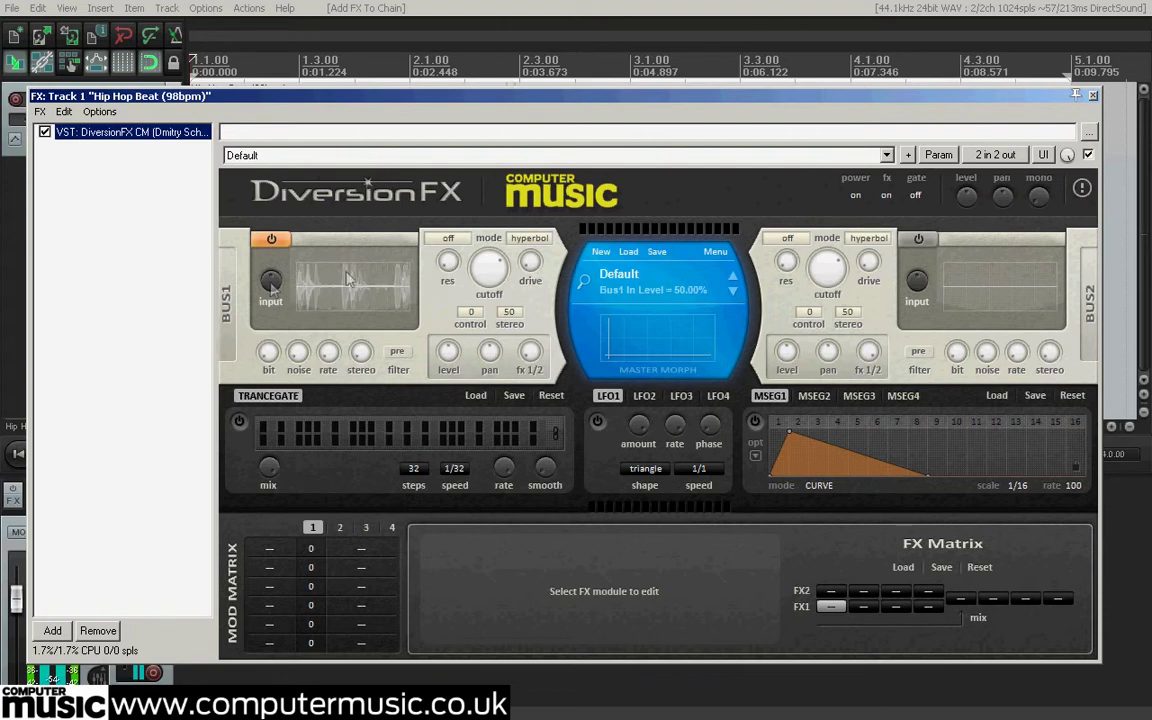
{"action": "left_click", "coordinate": [440, 241]}
{"action": "left_click", "coordinate": [463, 266]}
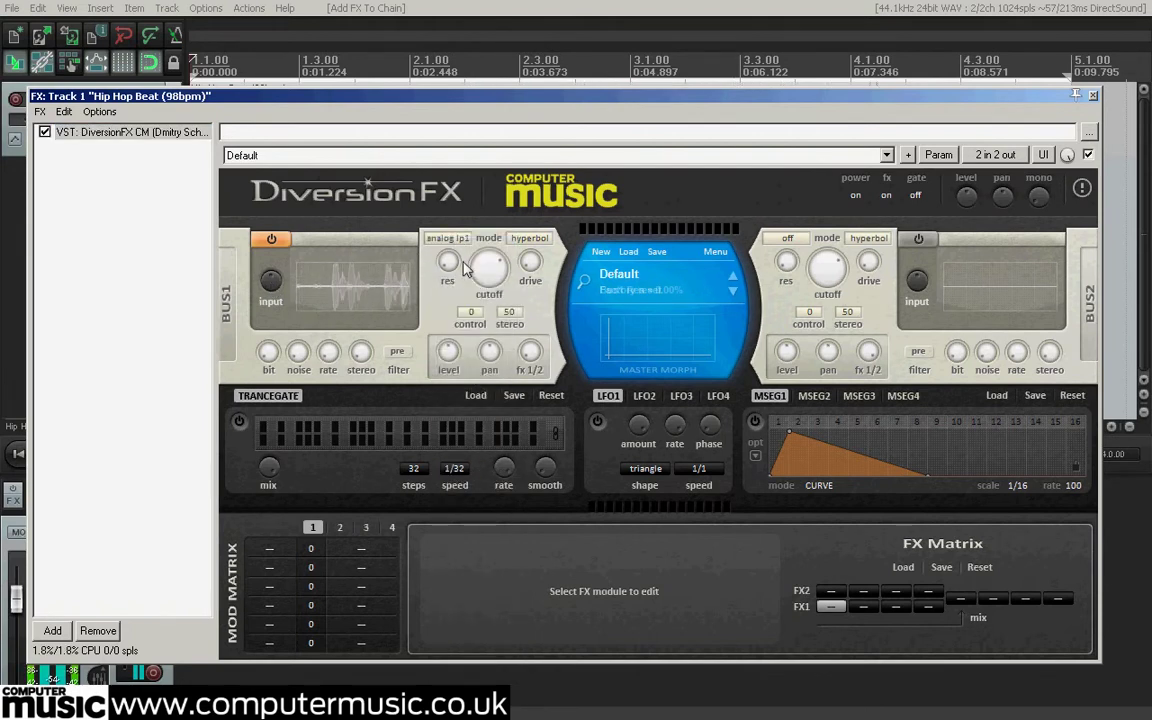
Step: Sweep Bus 1's filter cutoff, raise its resonance to about 85.29% and lower the cutoff to about 14.12%
{"action": "left_click_drag", "start_coordinate": [488, 265], "coordinate": [460, 222]}
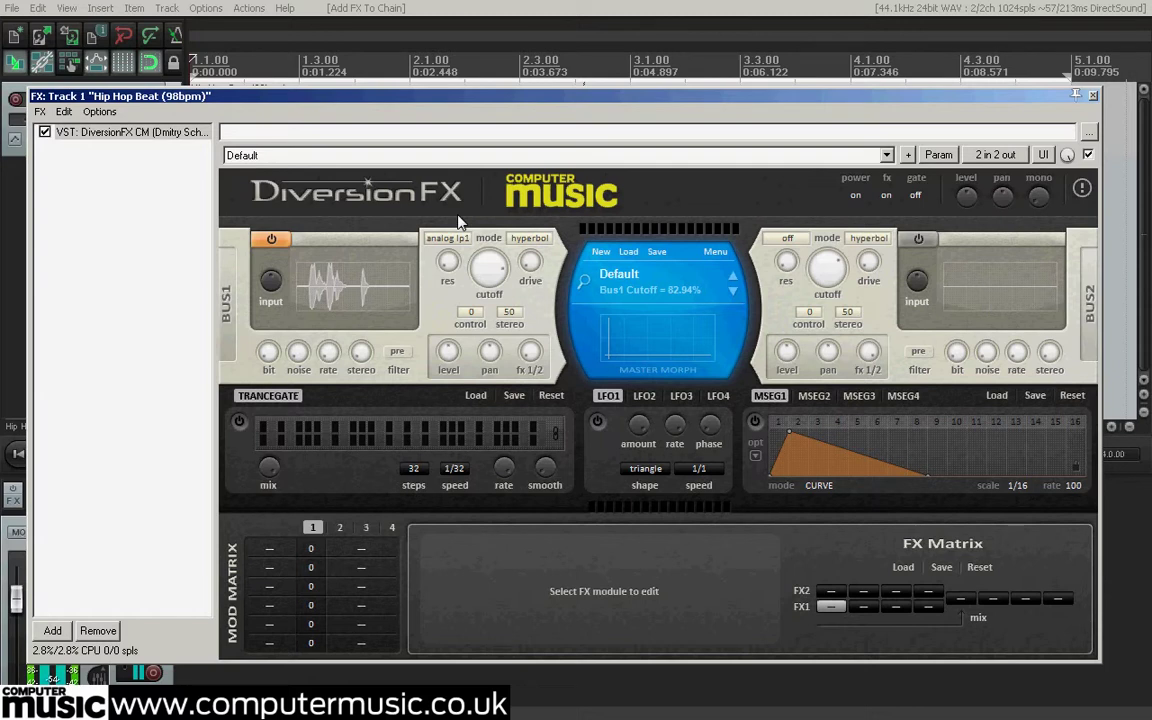
{"action": "left_click_drag", "start_coordinate": [458, 222], "coordinate": [452, 144]}
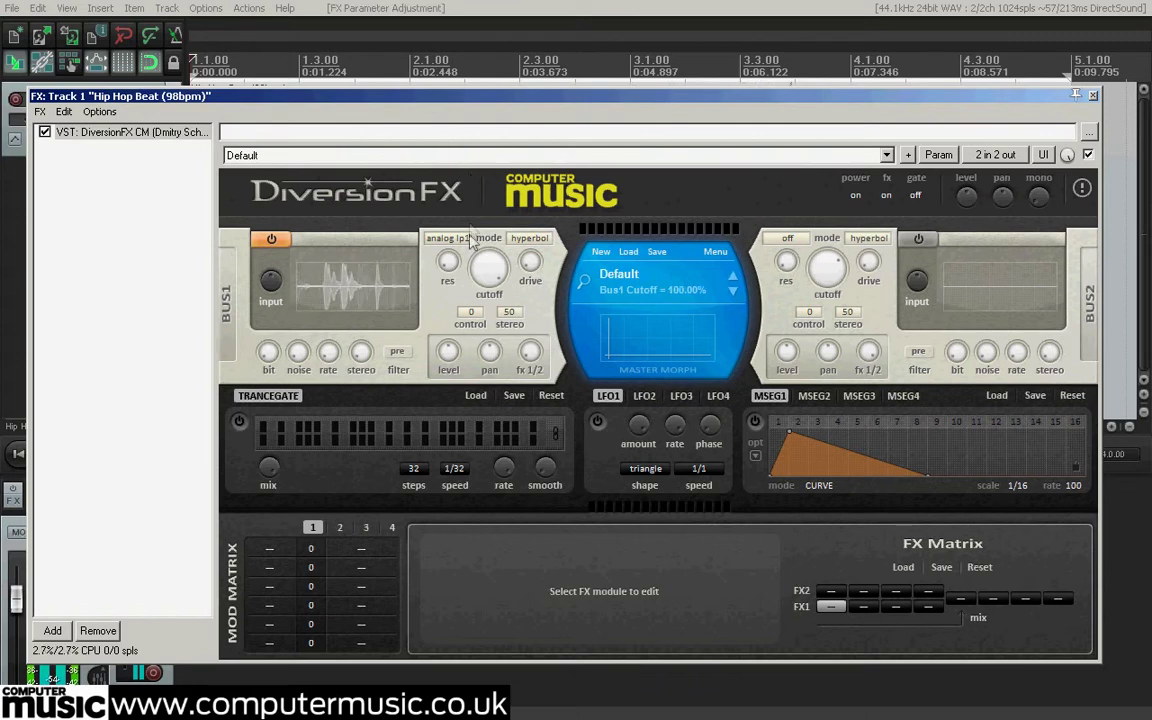
{"action": "left_click_drag", "start_coordinate": [449, 272], "coordinate": [414, 97]}
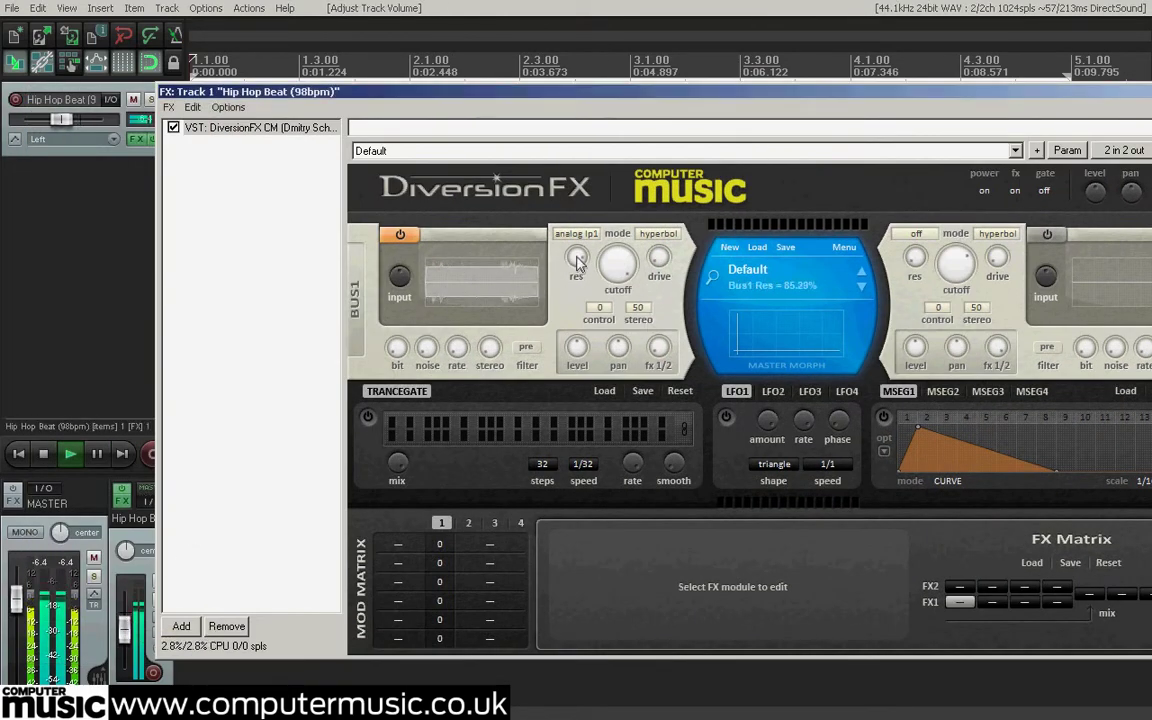
{"action": "left_click_drag", "start_coordinate": [617, 263], "coordinate": [587, 372]}
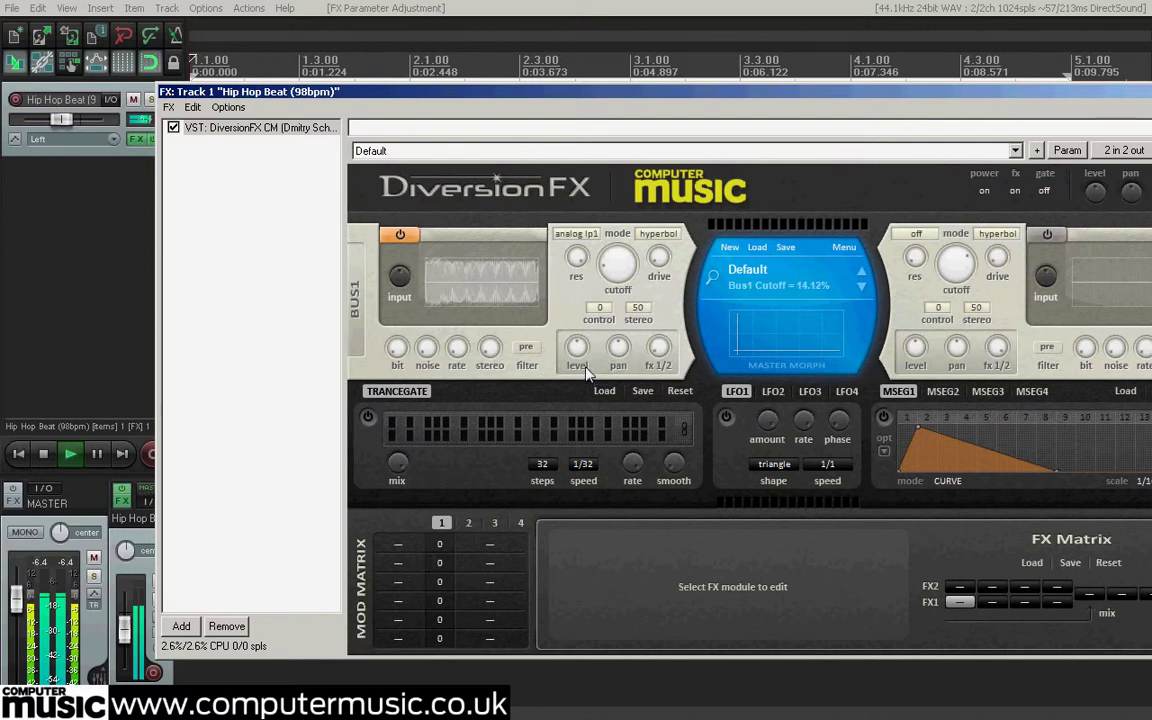
Step: Set Bus 1's drive mode to sine and audition it by sweeping the filter cutoff up and down during playback
{"action": "left_click", "coordinate": [652, 235]}
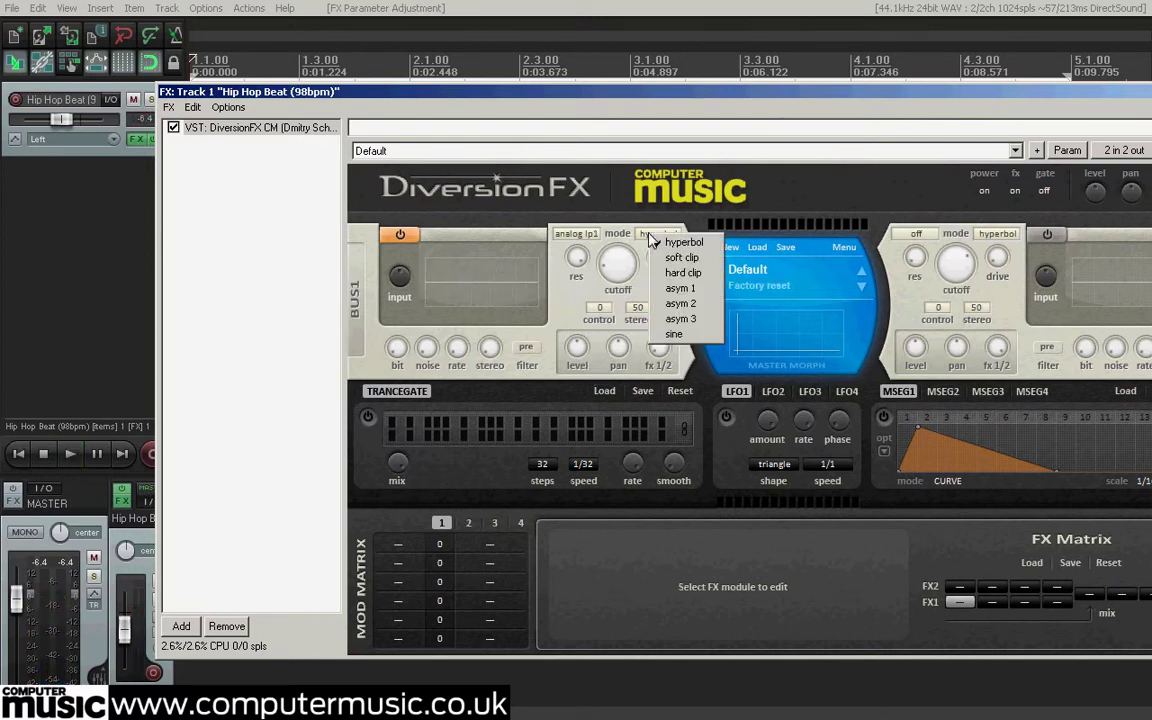
{"action": "left_click", "coordinate": [673, 334]}
{"action": "key", "text": "space"}
{"action": "left_click_drag", "start_coordinate": [617, 274], "coordinate": [574, 76]}
{"action": "left_click_drag", "start_coordinate": [618, 256], "coordinate": [602, 320]}
{"action": "key", "text": "space"}
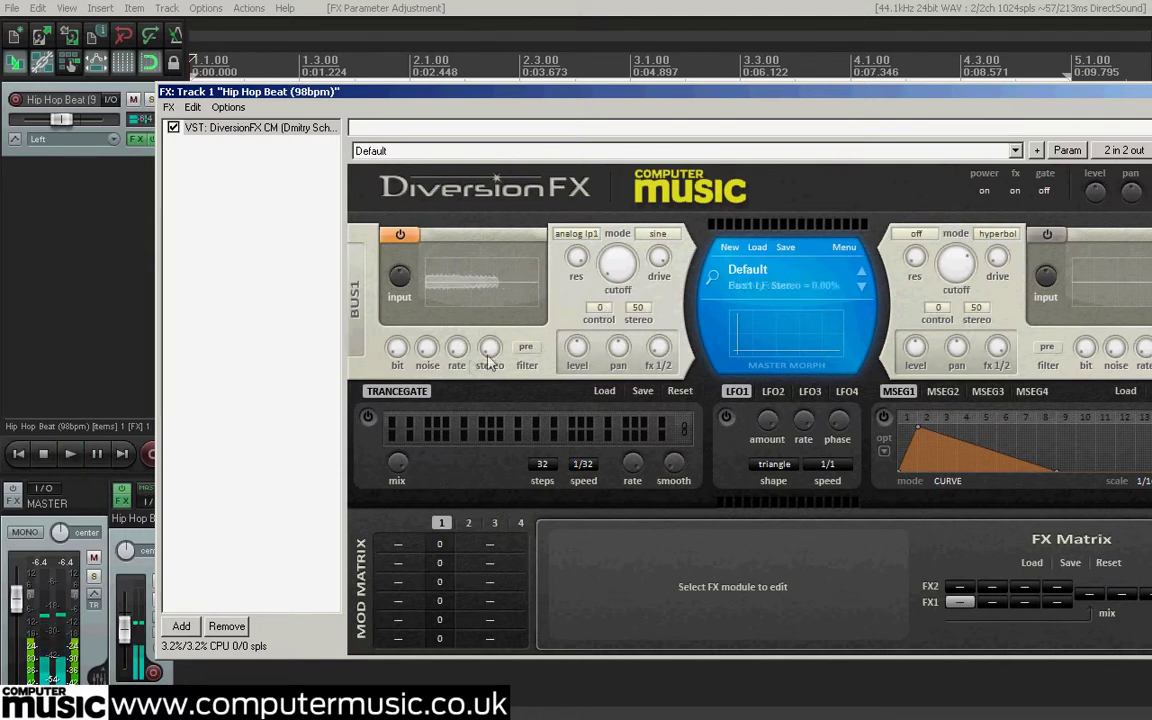
Step: Raise Bus 1's lo-fi rate and switch its filter placement to post, sweeping the cutoff during playback to audition both
{"action": "left_click_drag", "start_coordinate": [462, 368], "coordinate": [455, 336]}
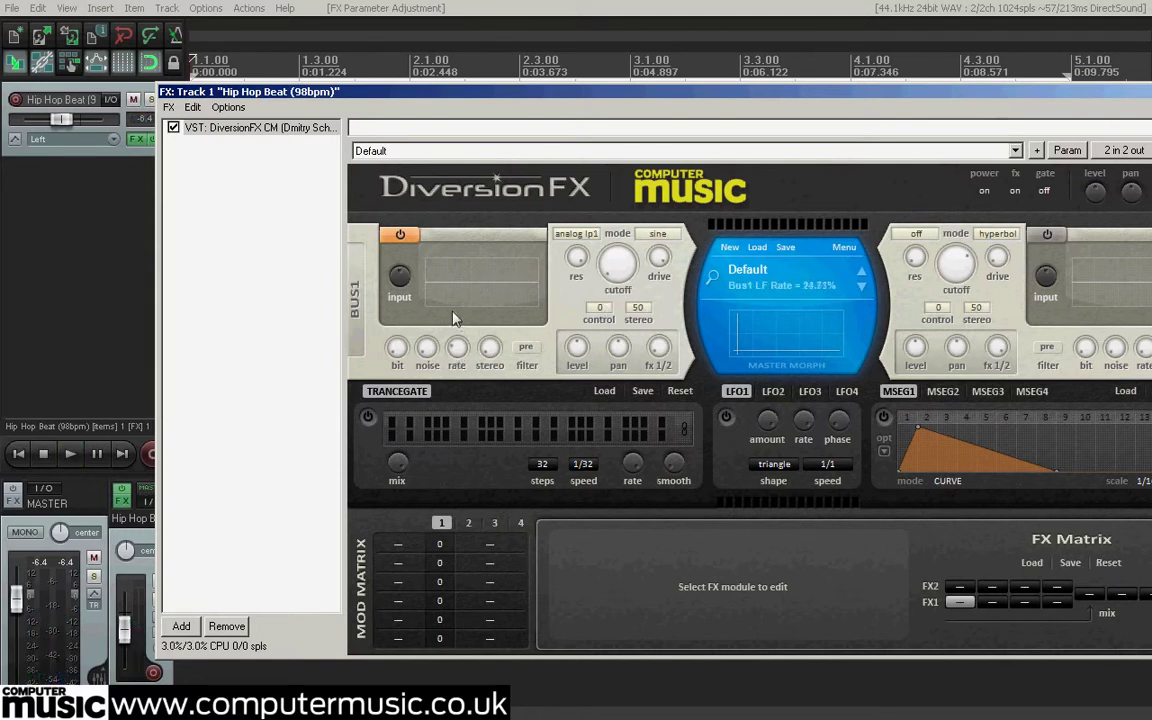
{"action": "key", "text": "space"}
{"action": "left_click_drag", "start_coordinate": [609, 267], "coordinate": [583, 62]}
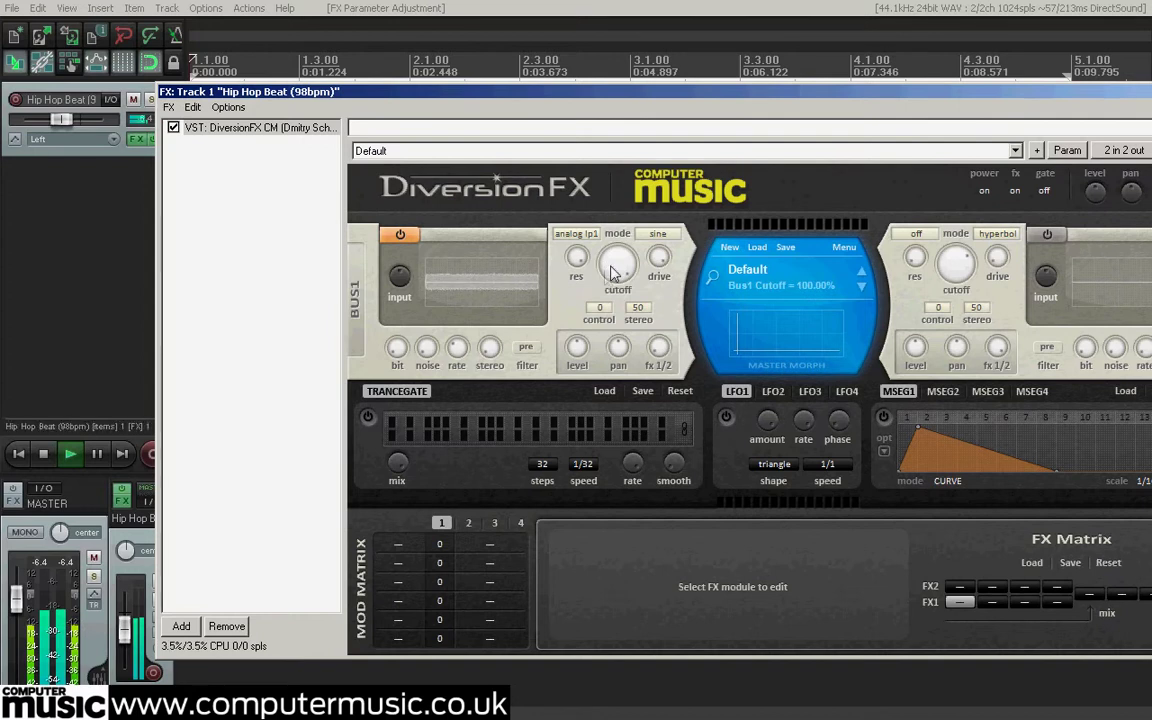
{"action": "left_click", "coordinate": [535, 347]}
{"action": "left_click_drag", "start_coordinate": [617, 283], "coordinate": [625, 370]}
Step: Route MSEG 1 to Bus 1 Filter Cutoff in the first mod matrix slot with a depth of +100
{"action": "left_click_drag", "start_coordinate": [515, 94], "coordinate": [362, 94]}
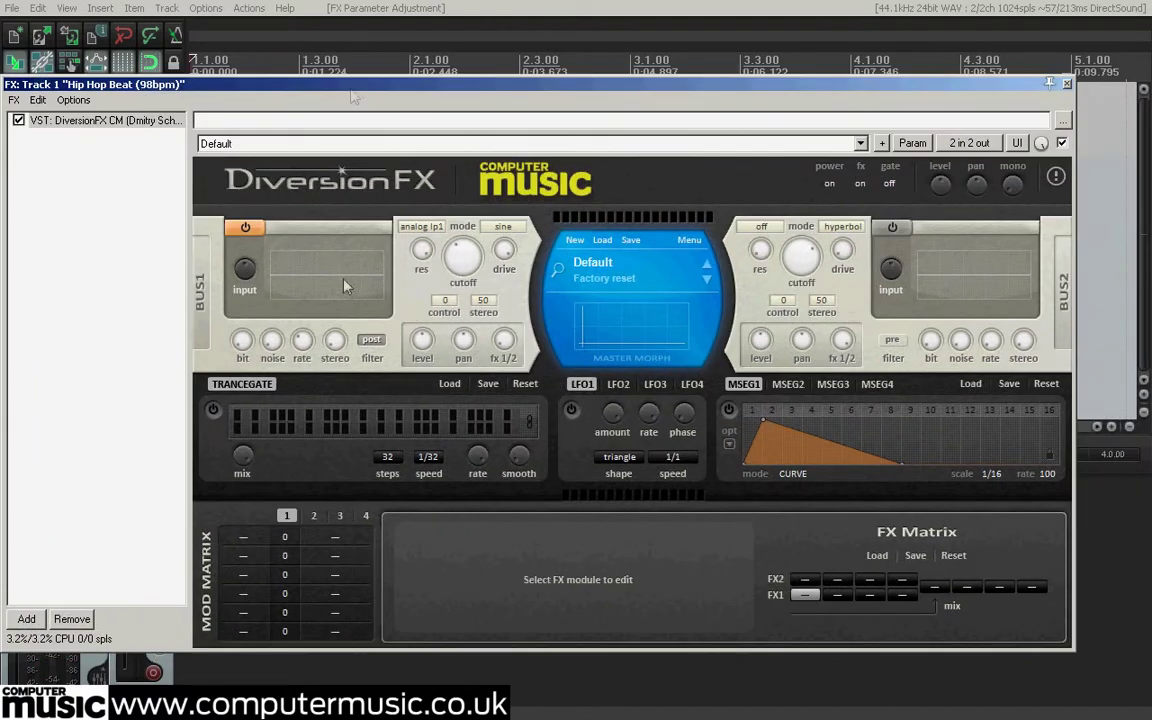
{"action": "left_click", "coordinate": [243, 541]}
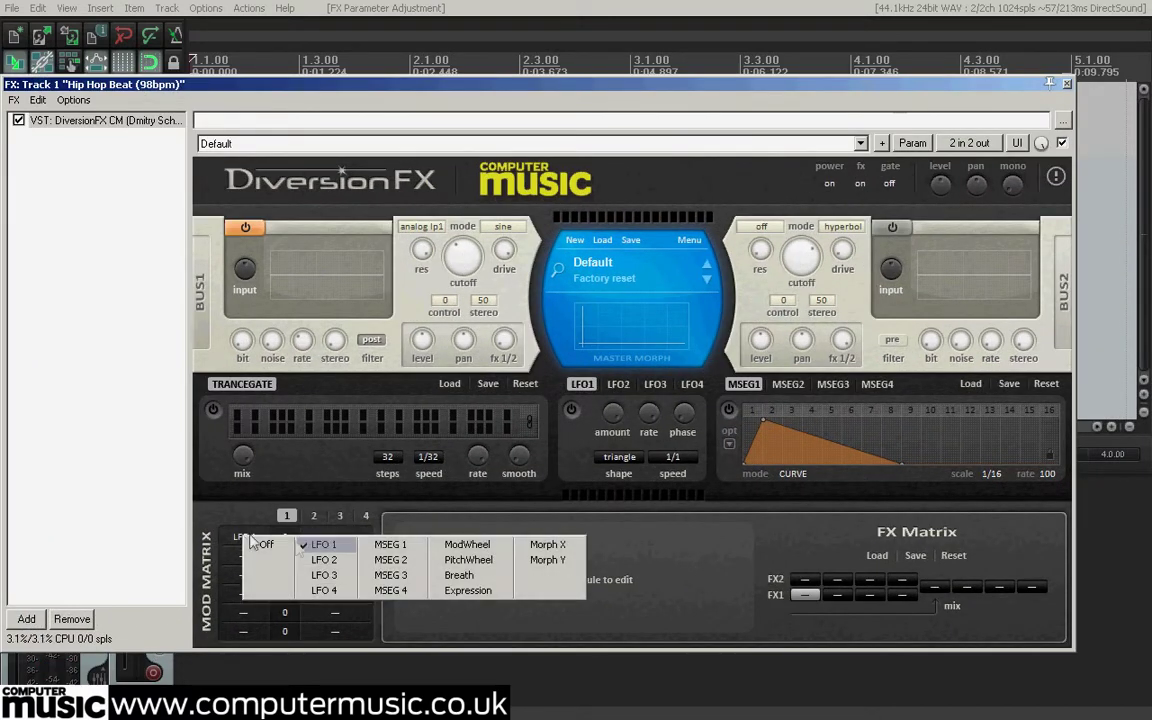
{"action": "left_click", "coordinate": [383, 548]}
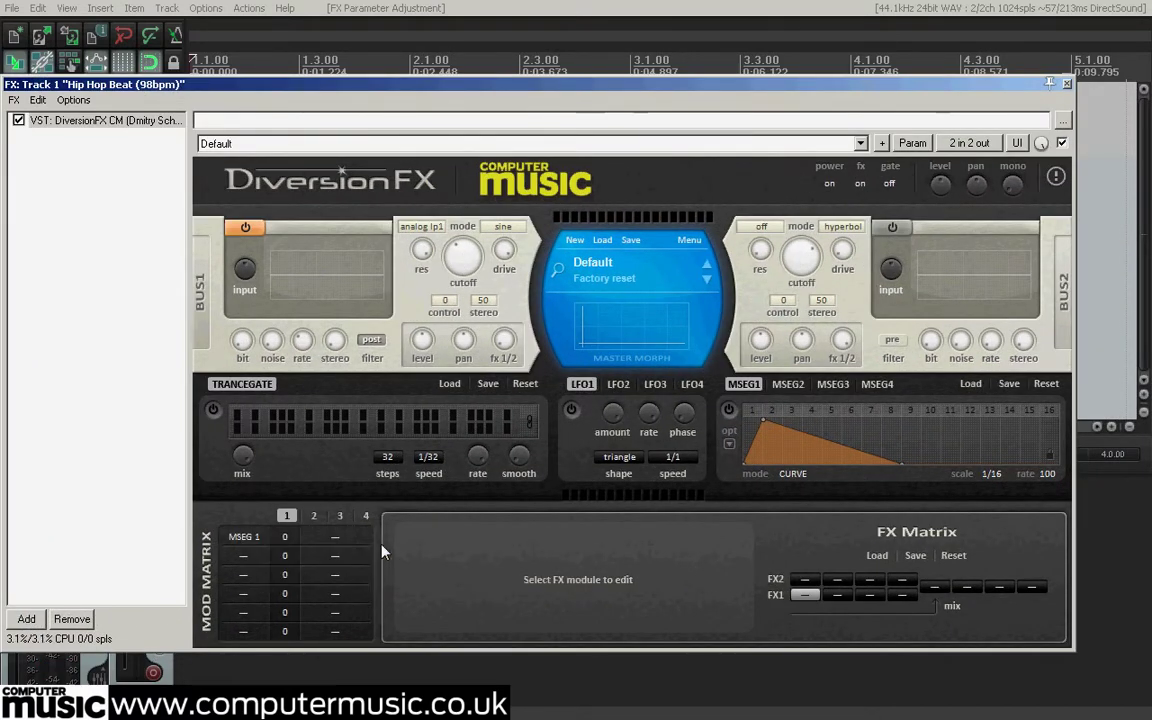
{"action": "left_click", "coordinate": [328, 543]}
{"action": "mouse_move", "coordinate": [368, 567]}
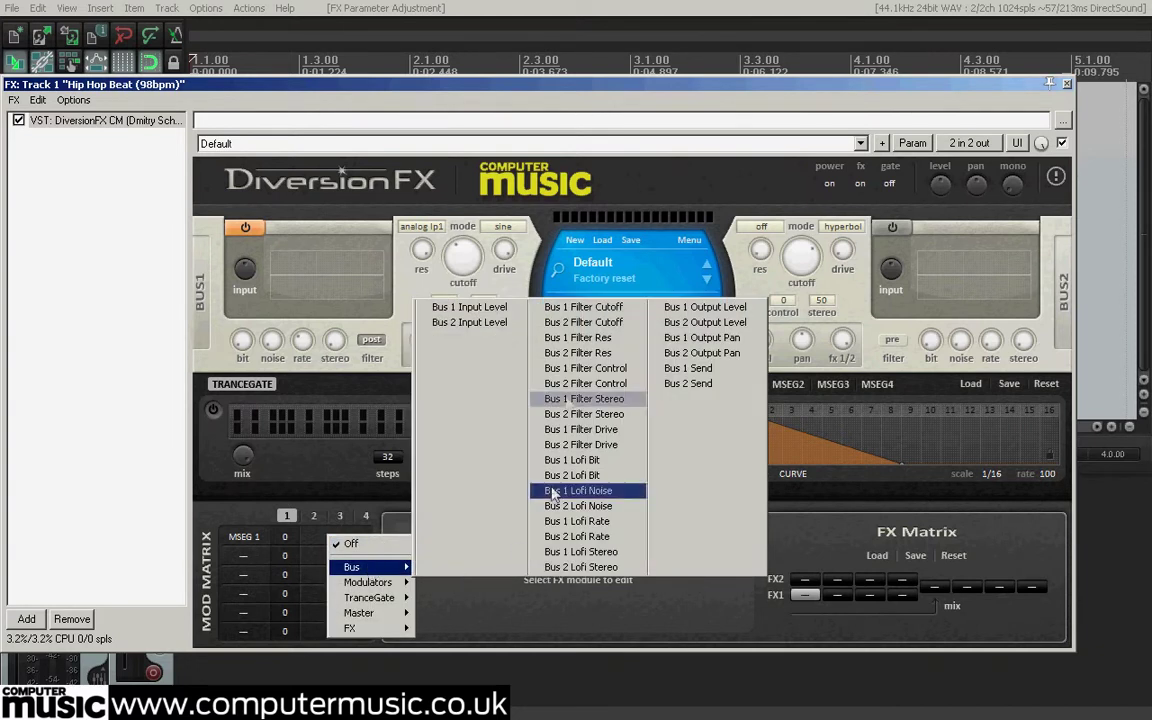
{"action": "left_click", "coordinate": [583, 307]}
{"action": "left_click_drag", "start_coordinate": [284, 536], "coordinate": [262, 258]}
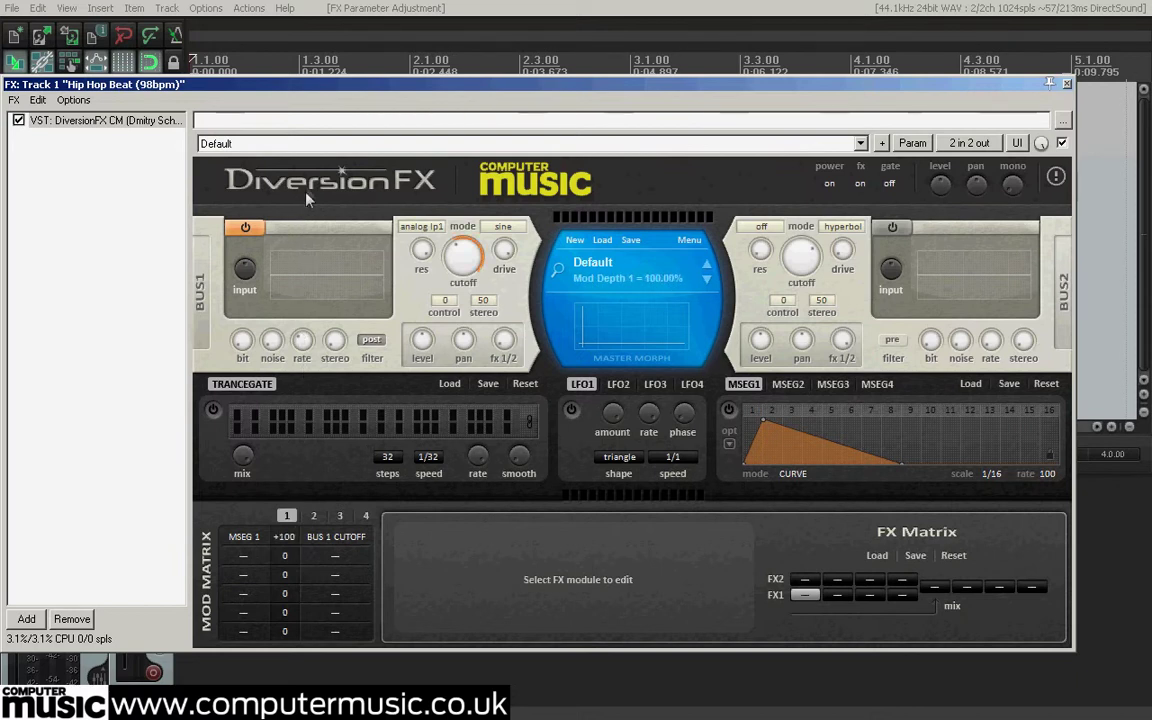
Step: Switch on MSEG 1, start playback and set the envelope's mode to steps
{"action": "left_click", "coordinate": [729, 410]}
{"action": "key", "text": "space"}
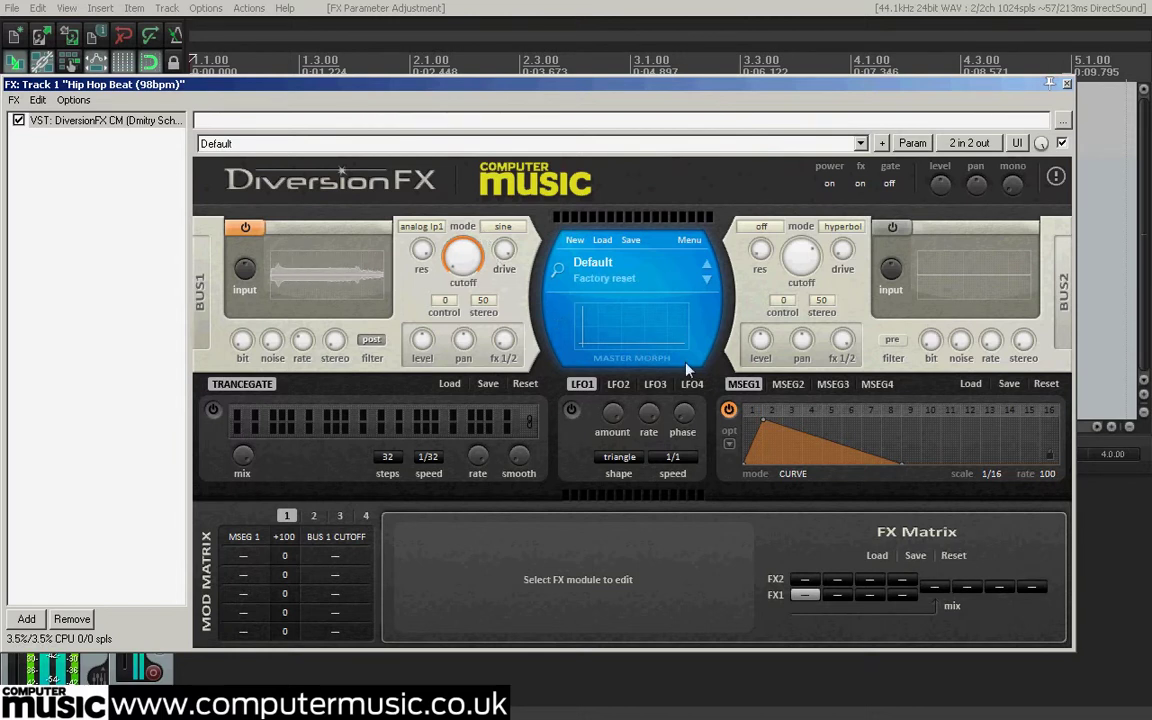
{"action": "left_click", "coordinate": [787, 479]}
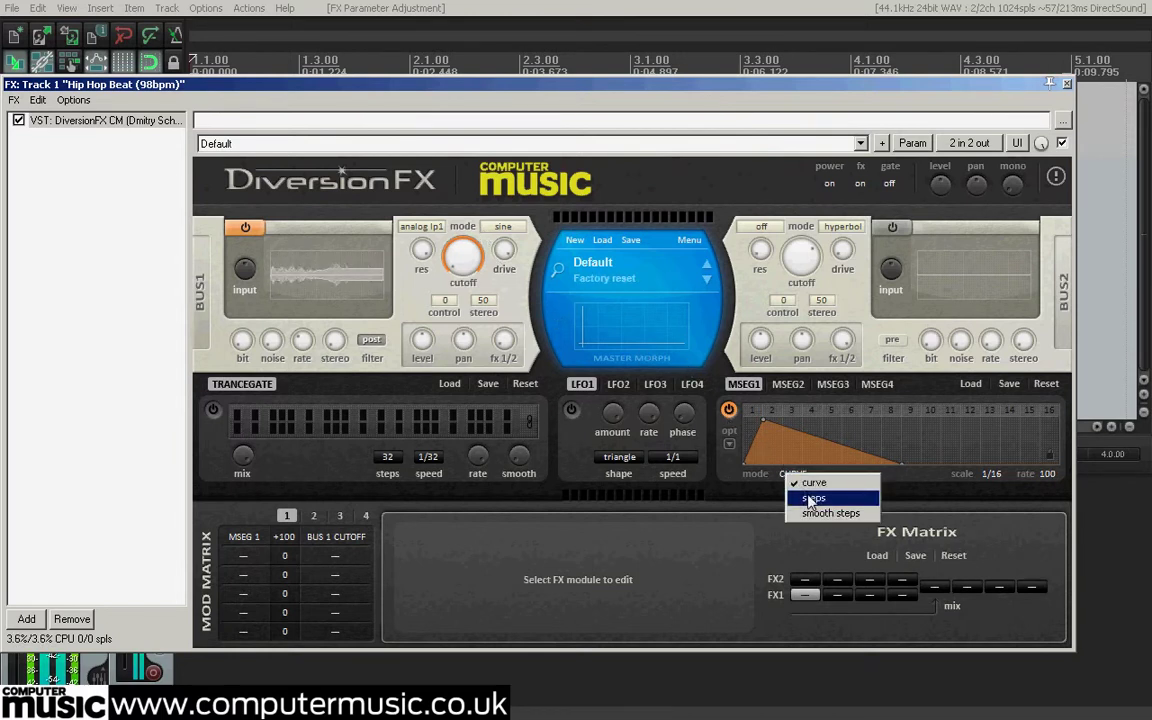
{"action": "left_click", "coordinate": [800, 498]}
Step: Change MSEG 1's snapping option and draw an uneven stepped pattern across all 16 divisions
{"action": "left_click", "coordinate": [729, 444]}
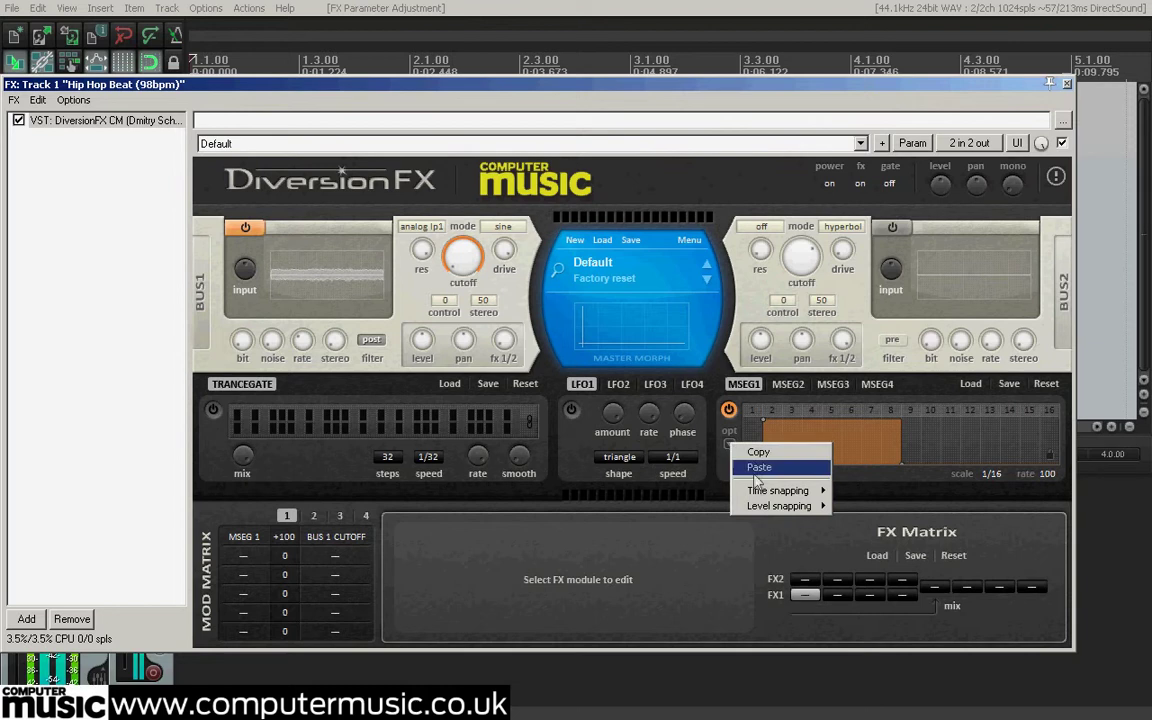
{"action": "mouse_move", "coordinate": [811, 495]}
{"action": "left_click", "coordinate": [864, 513]}
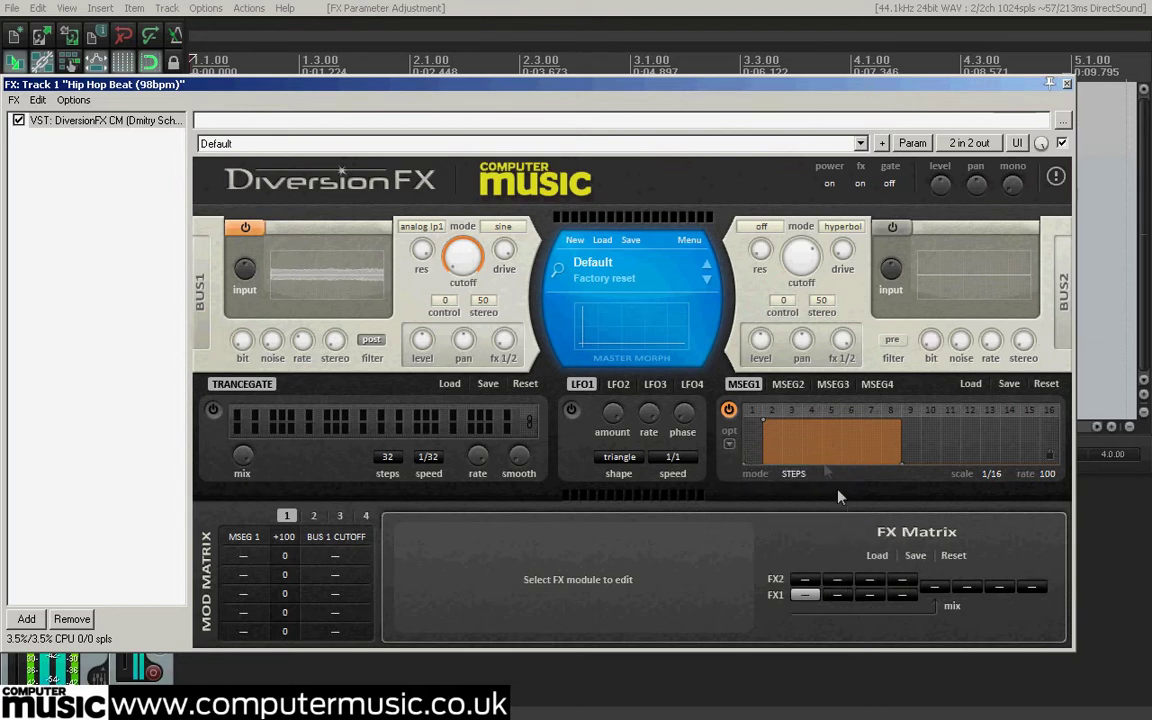
{"action": "left_click", "coordinate": [792, 453]}
{"action": "left_click", "coordinate": [871, 432]}
{"action": "left_click", "coordinate": [923, 437]}
{"action": "left_click", "coordinate": [975, 434]}
{"action": "left_click", "coordinate": [975, 448]}
{"action": "left_click", "coordinate": [948, 449]}
{"action": "mouse_move", "coordinate": [921, 434]}
{"action": "left_mouse_down"}
{"action": "mouse_move", "coordinate": [922, 410]}
{"action": "mouse_move", "coordinate": [943, 464]}
{"action": "left_mouse_up"}
{"action": "left_click_drag", "start_coordinate": [814, 445], "coordinate": [794, 432]}
{"action": "left_click_drag", "start_coordinate": [813, 438], "coordinate": [945, 445]}
{"action": "double_click", "coordinate": [840, 436]}
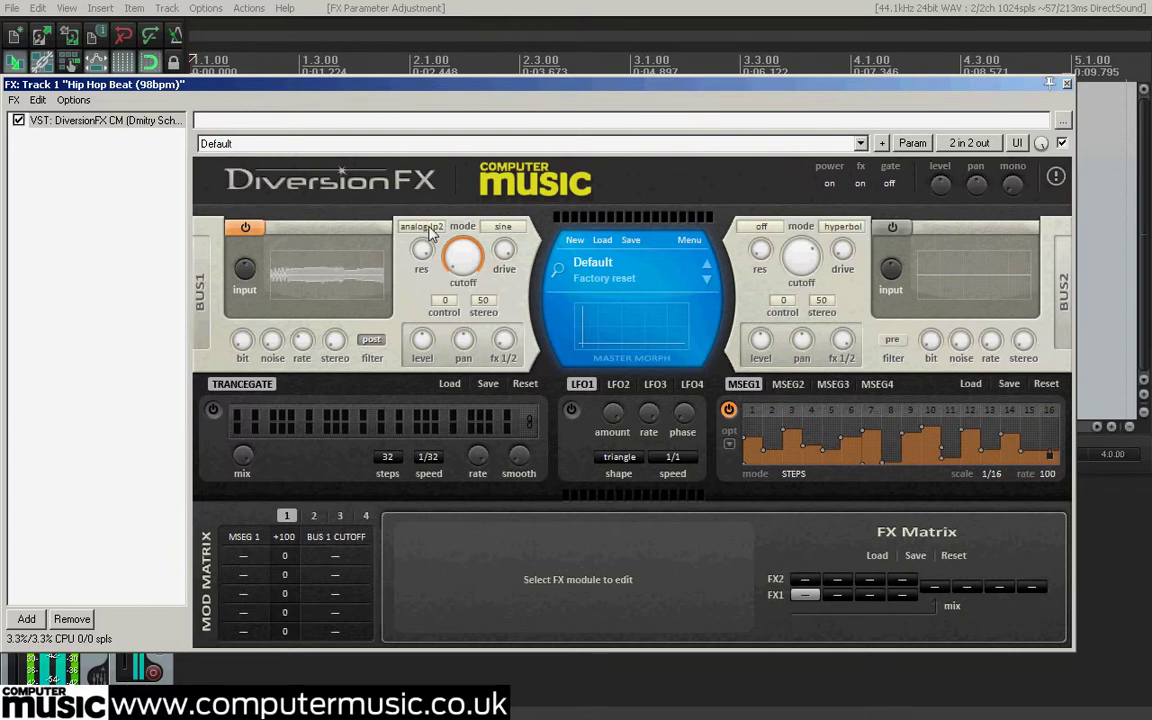
Step: Audition Bus 1's filter modes through the low-pass and band-pass types, ending on formant
{"action": "left_click", "coordinate": [430, 230]}
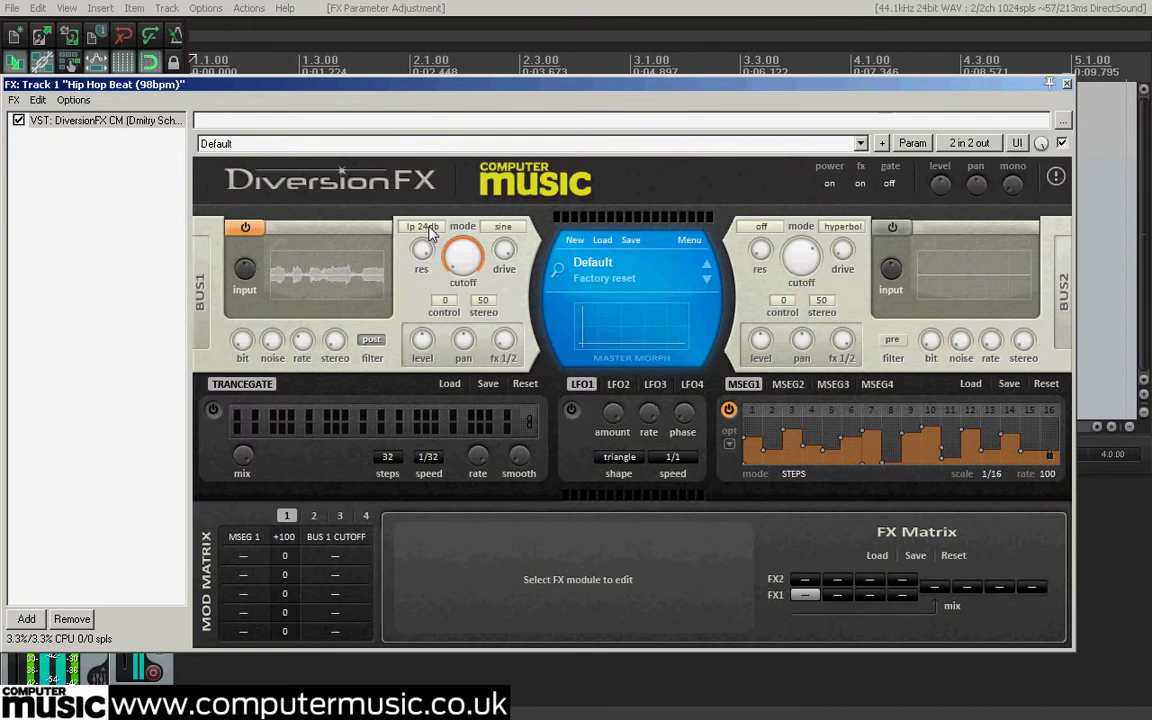
{"action": "left_click", "coordinate": [430, 230]}
{"action": "left_click", "coordinate": [430, 230]}
{"action": "left_click", "coordinate": [430, 230]}
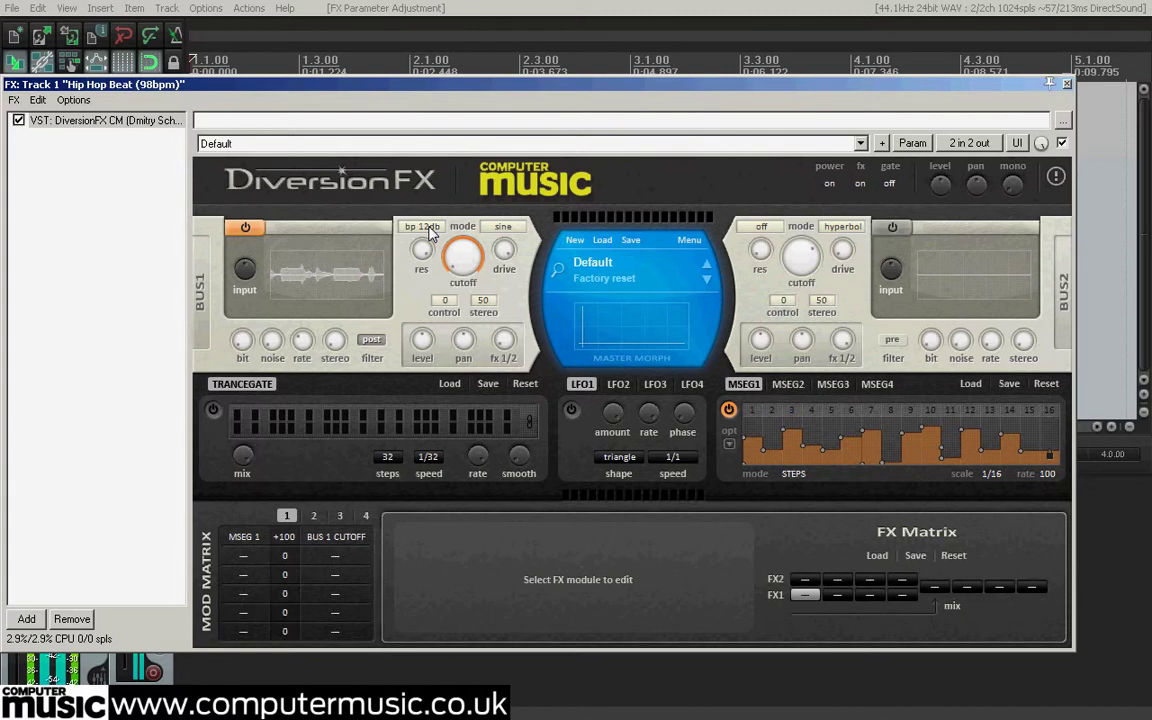
{"action": "left_click", "coordinate": [430, 230]}
{"action": "left_click", "coordinate": [430, 230]}
{"action": "left_click", "coordinate": [430, 230]}
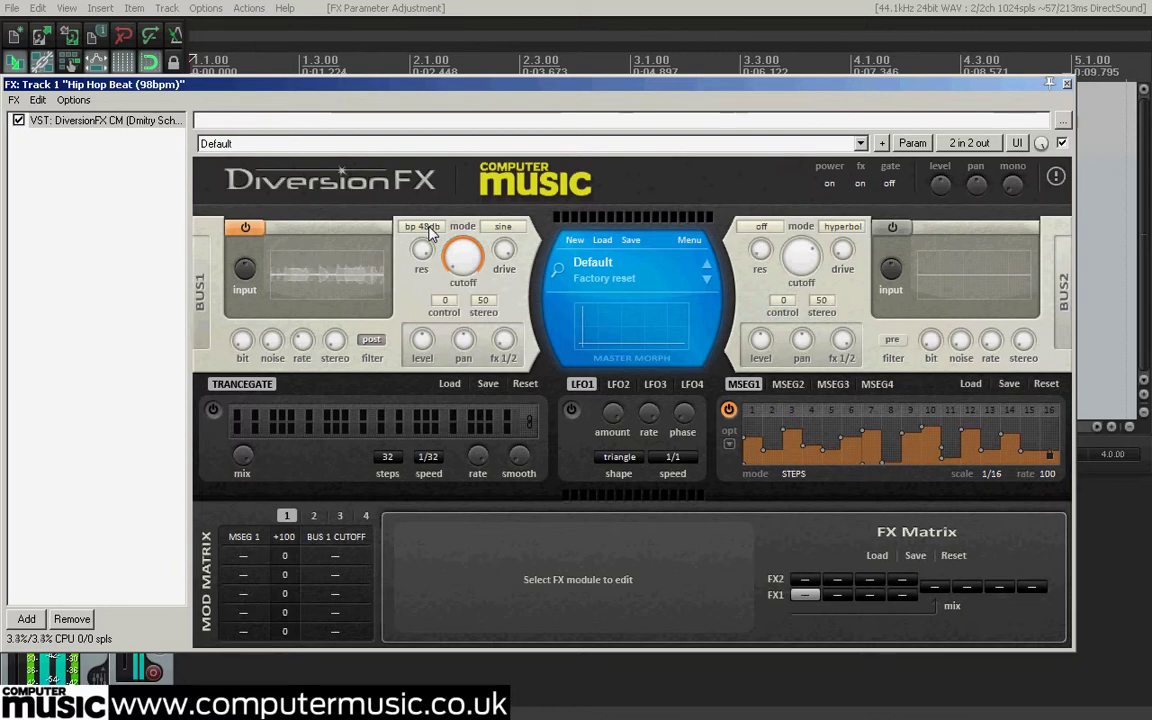
Step: Switch on Bus 2 and lower Bus 1's output level to about 23.53%
{"action": "left_click_drag", "start_coordinate": [463, 90], "coordinate": [510, 90]}
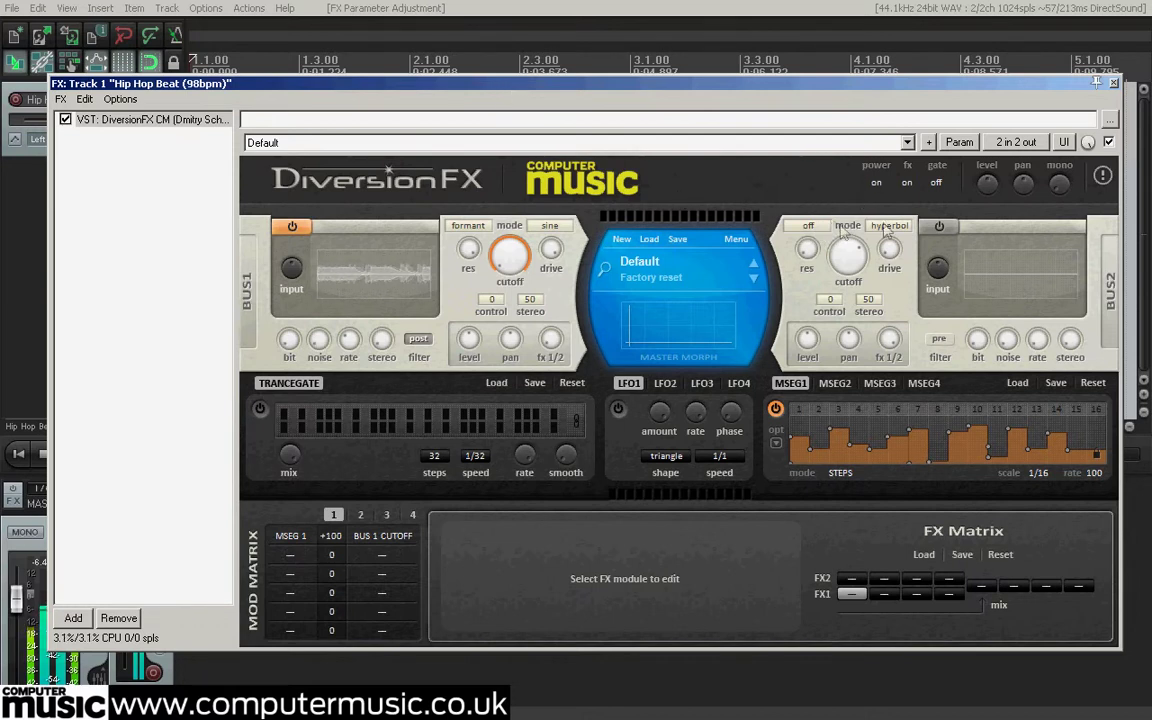
{"action": "left_click", "coordinate": [939, 226]}
{"action": "left_click_drag", "start_coordinate": [474, 358], "coordinate": [462, 367]}
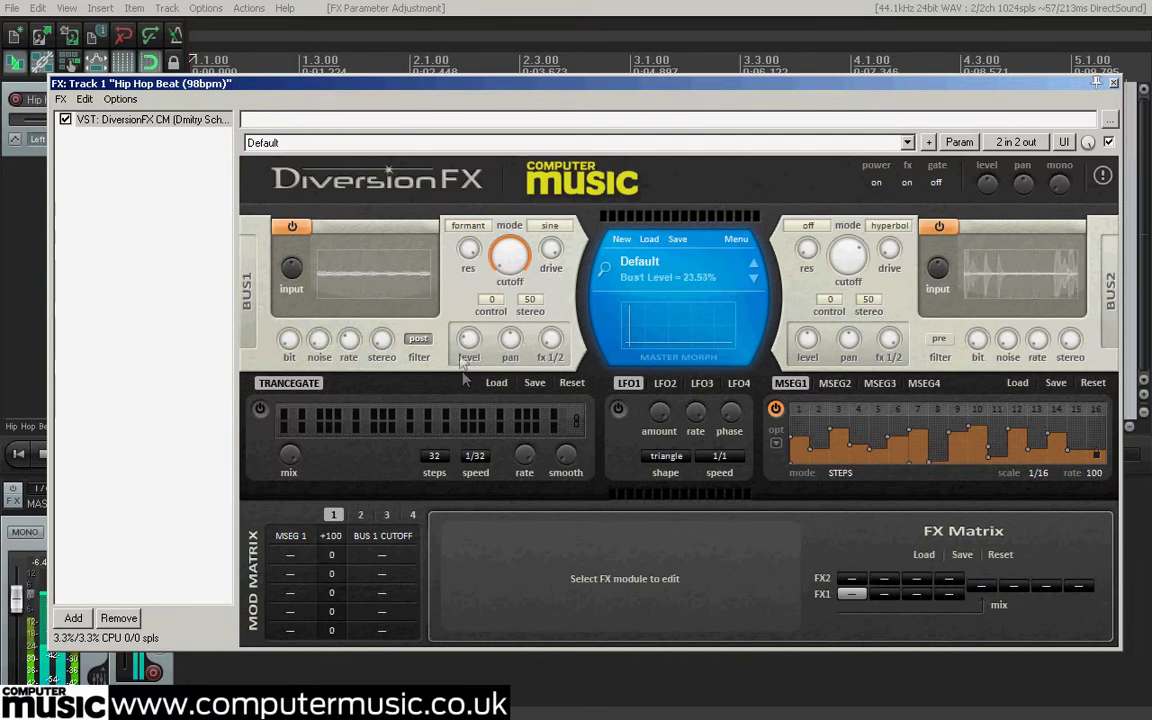
Step: Raise the hip hop beat track's volume fader in the mixer
{"action": "left_click_drag", "start_coordinate": [480, 87], "coordinate": [584, 59]}
{"action": "left_click_drag", "start_coordinate": [124, 634], "coordinate": [124, 610]}
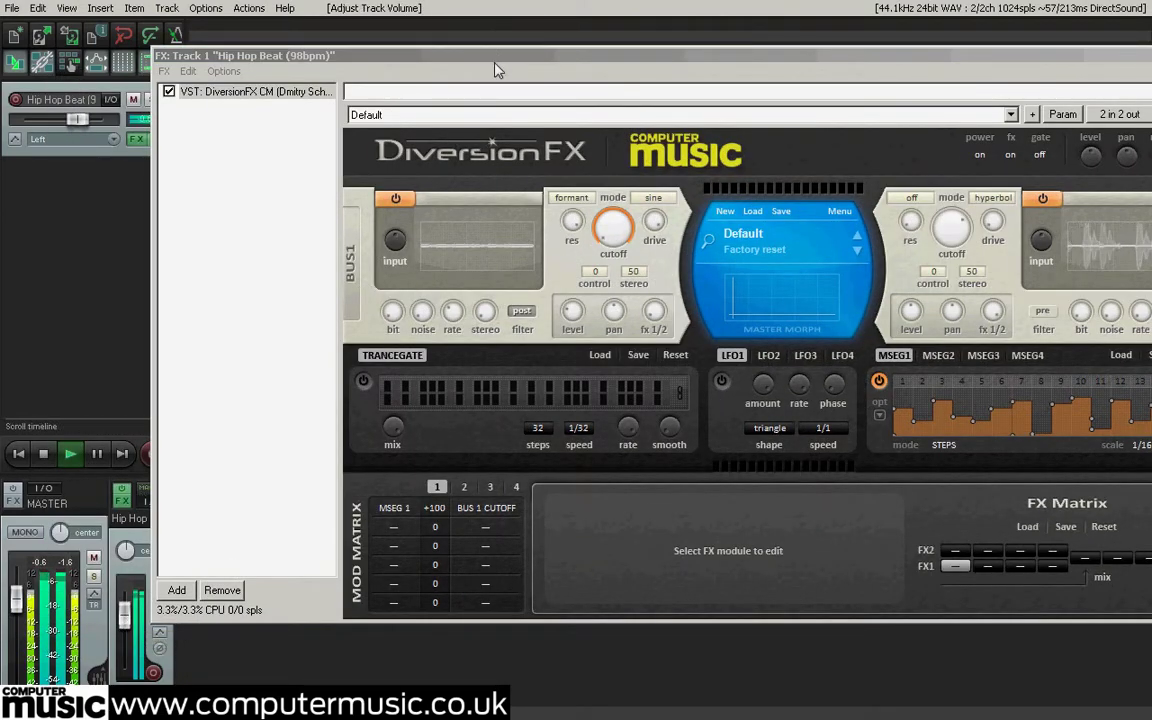
{"action": "left_click_drag", "start_coordinate": [494, 62], "coordinate": [421, 64]}
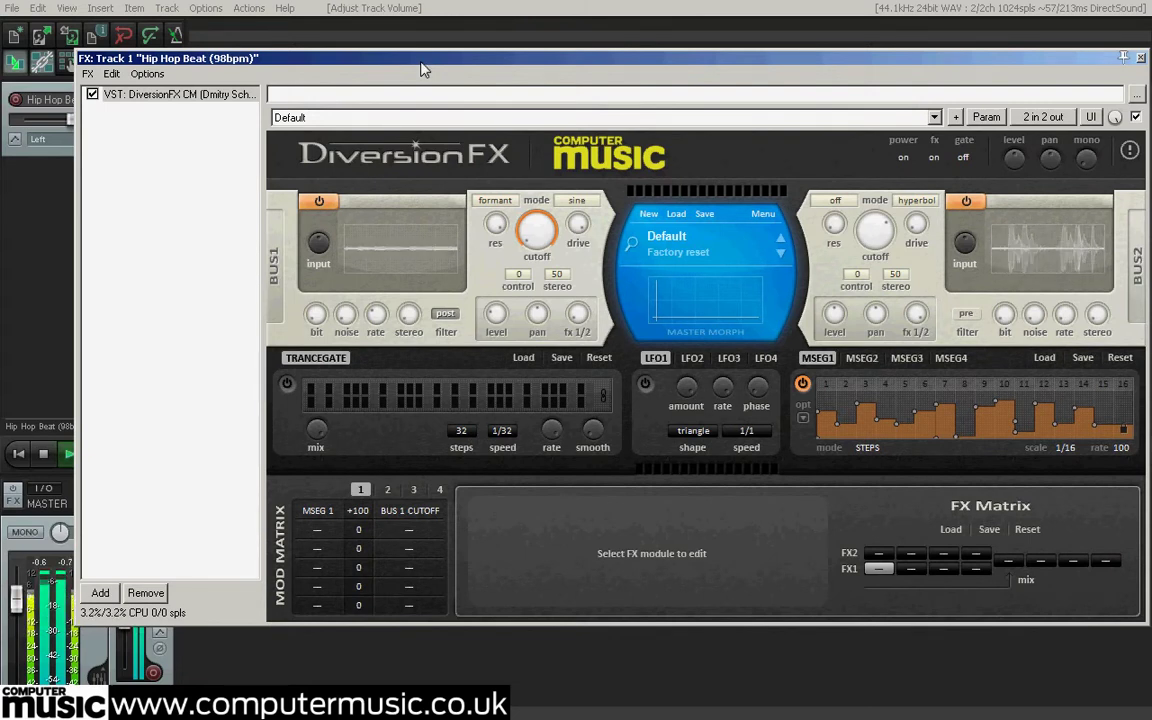
Step: Raise Bus 1's lo-fi bit amount and load Tremolo 1 in the first FX1 slot of the FX matrix
{"action": "left_click_drag", "start_coordinate": [312, 313], "coordinate": [311, 265]}
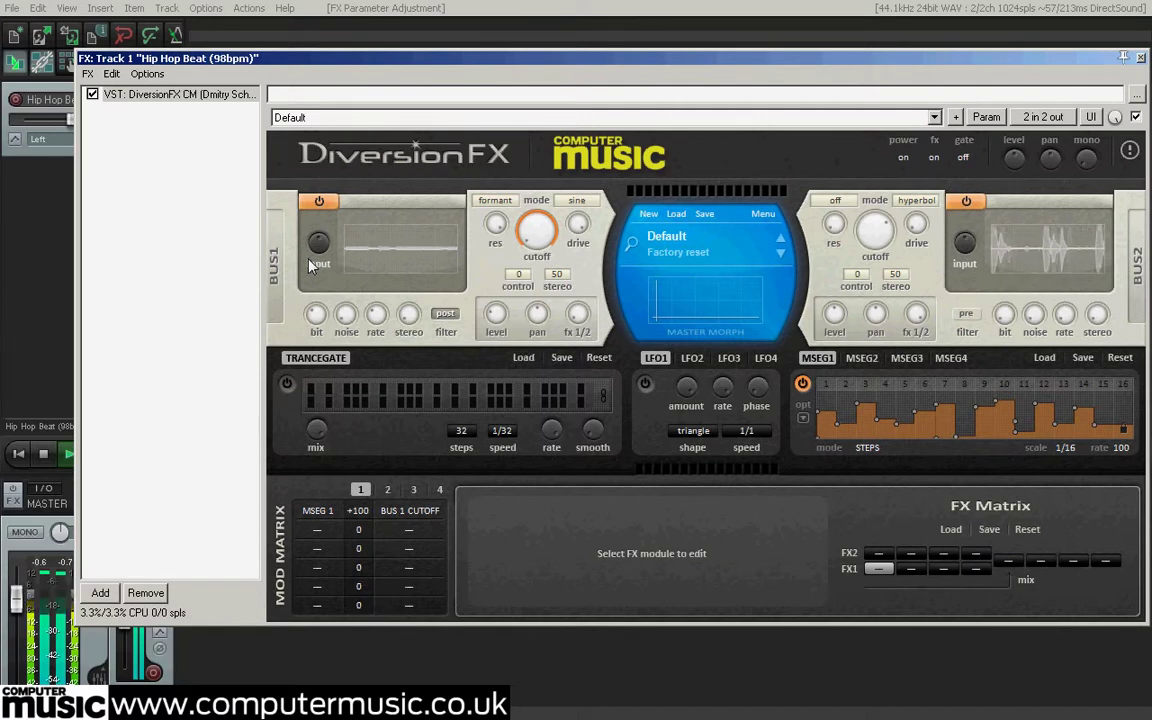
{"action": "left_click", "coordinate": [878, 568]}
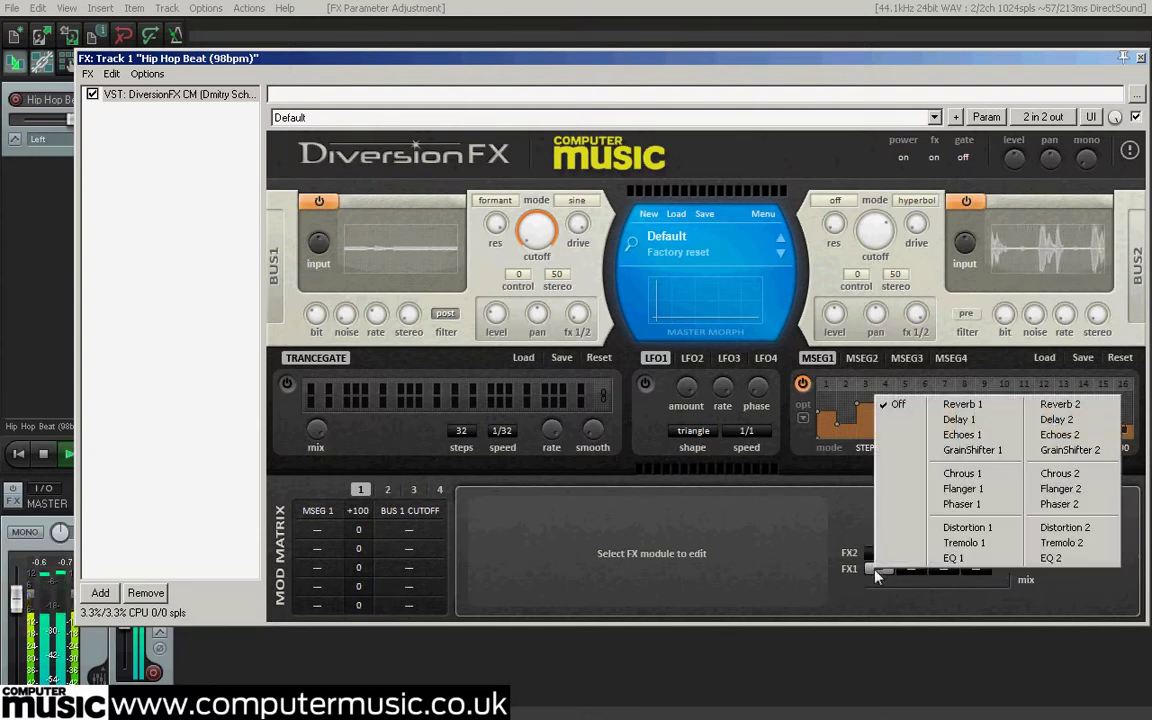
{"action": "left_click", "coordinate": [955, 548]}
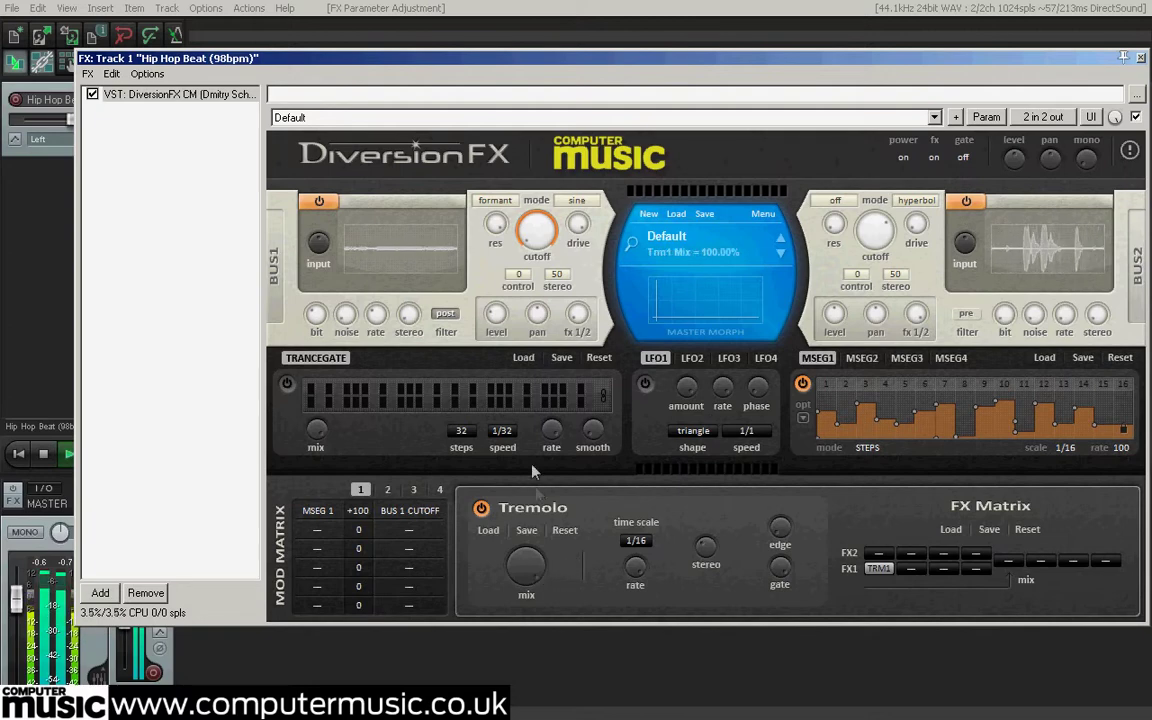
{"action": "left_click_drag", "start_coordinate": [620, 68], "coordinate": [564, 71]}
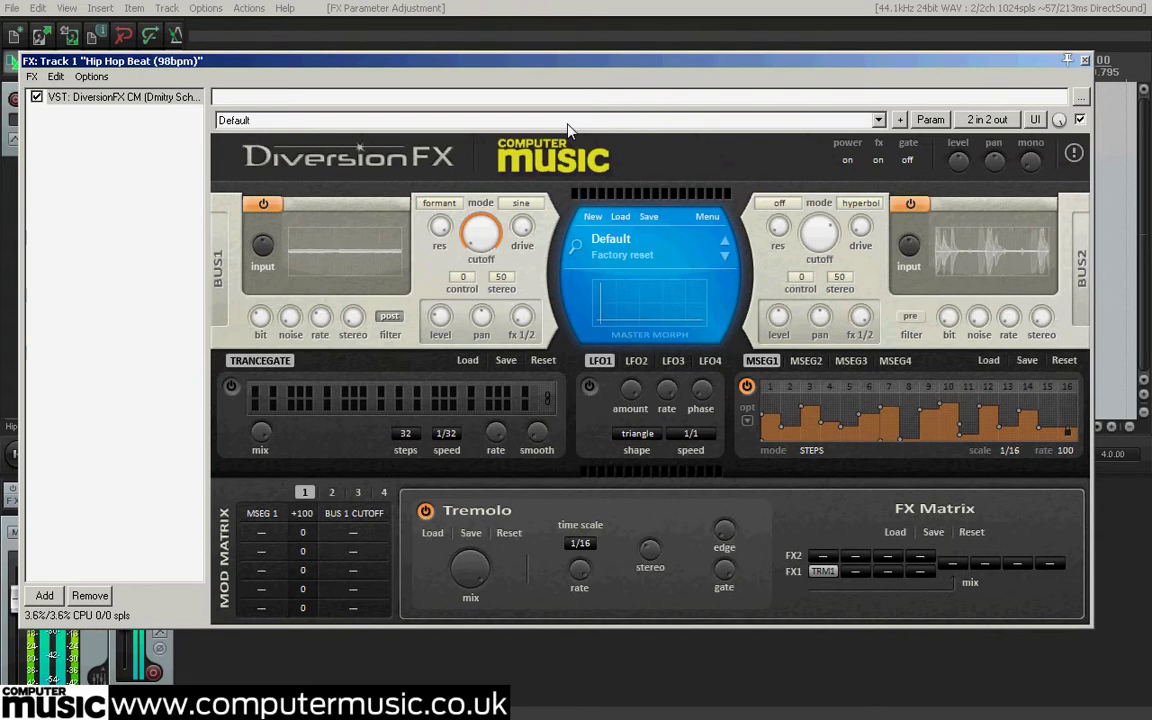
Step: Load Distortion 2 in the first FX2 slot of the FX matrix and adjust Bus 1's FX 1/2 send
{"action": "left_click", "coordinate": [824, 557]}
{"action": "left_click", "coordinate": [918, 480]}
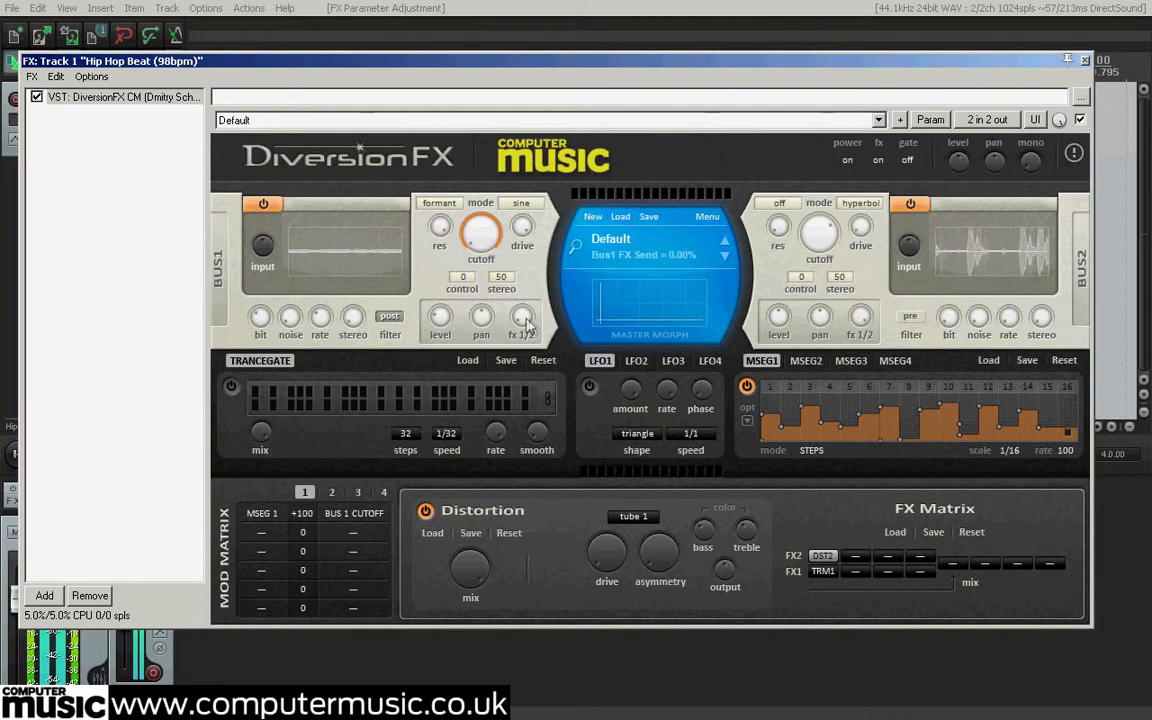
{"action": "left_click_drag", "start_coordinate": [523, 263], "coordinate": [519, 244]}
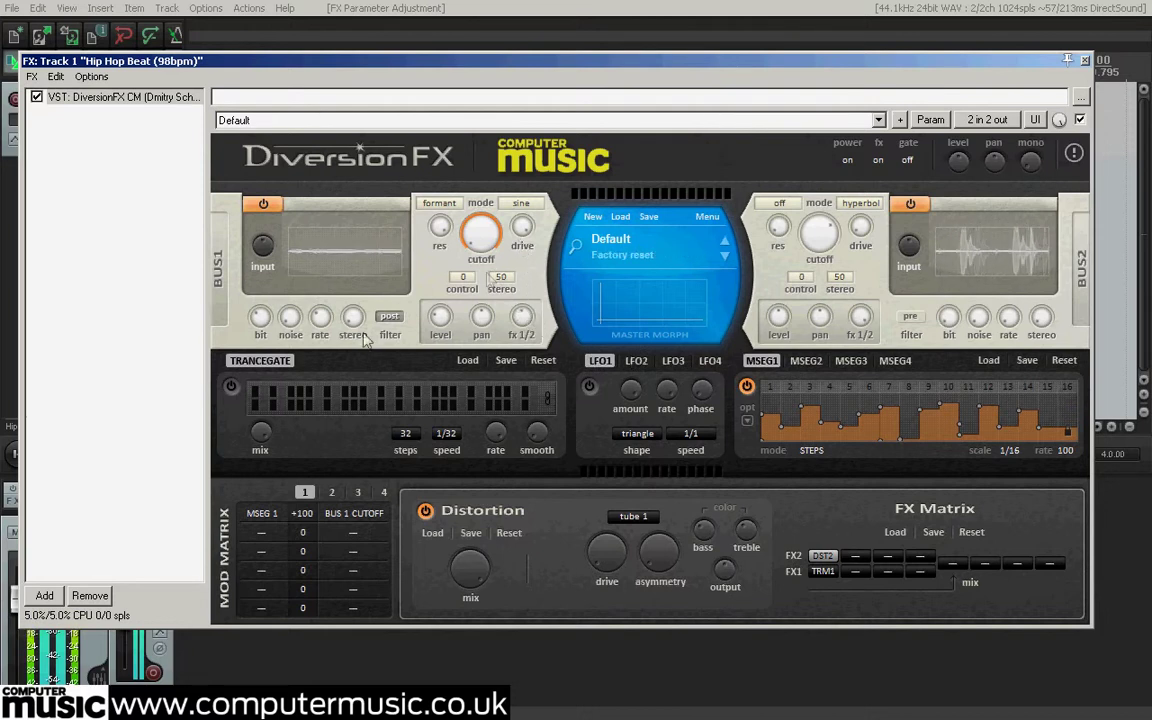
Step: Switch on the Trancegate and edit steps across its 32-step pattern to build a custom gating rhythm
{"action": "left_click", "coordinate": [236, 390]}
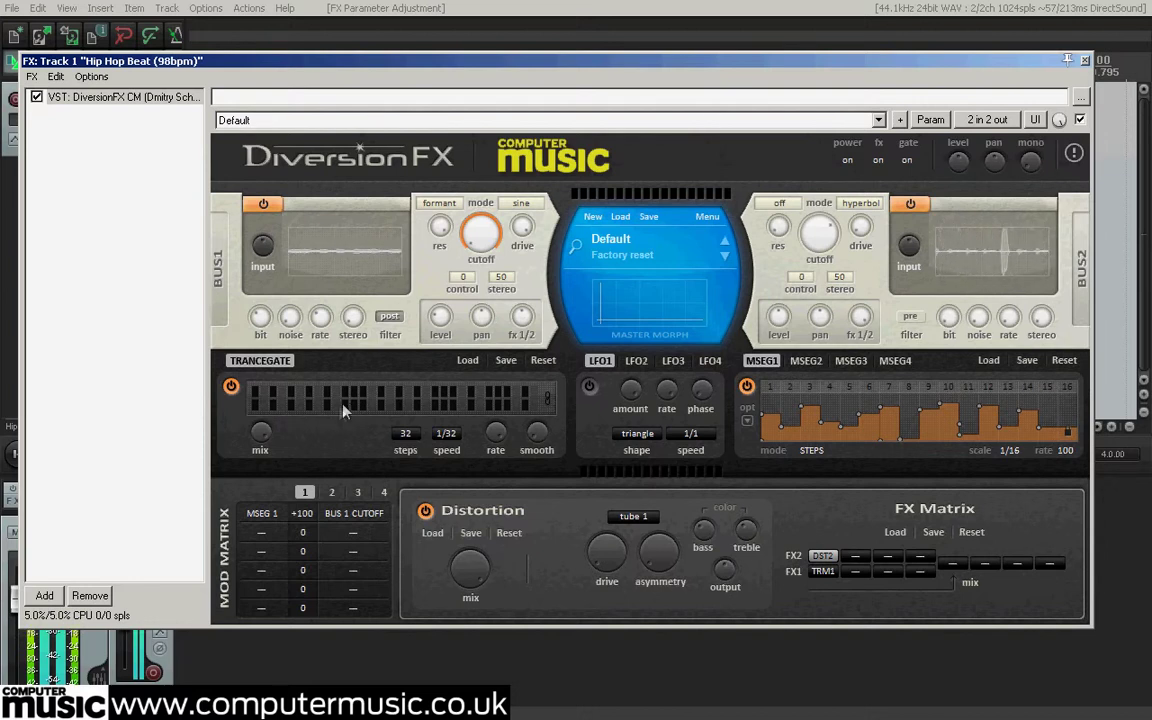
{"action": "left_click", "coordinate": [375, 404]}
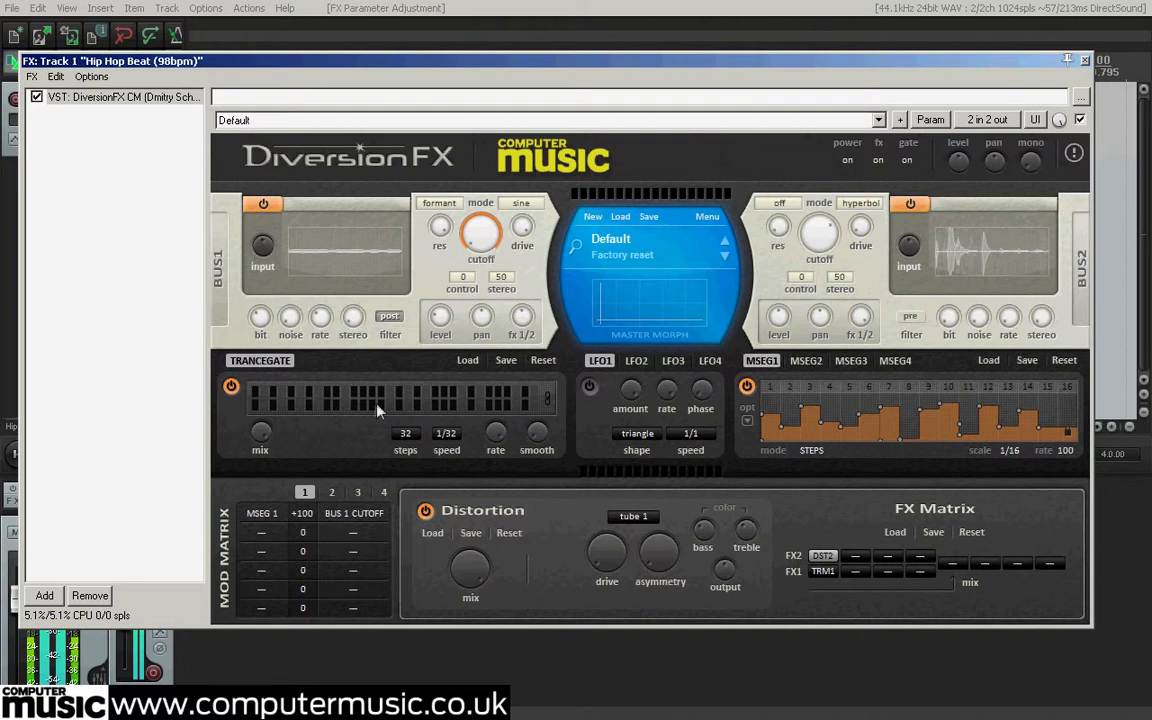
{"action": "left_click", "coordinate": [408, 406]}
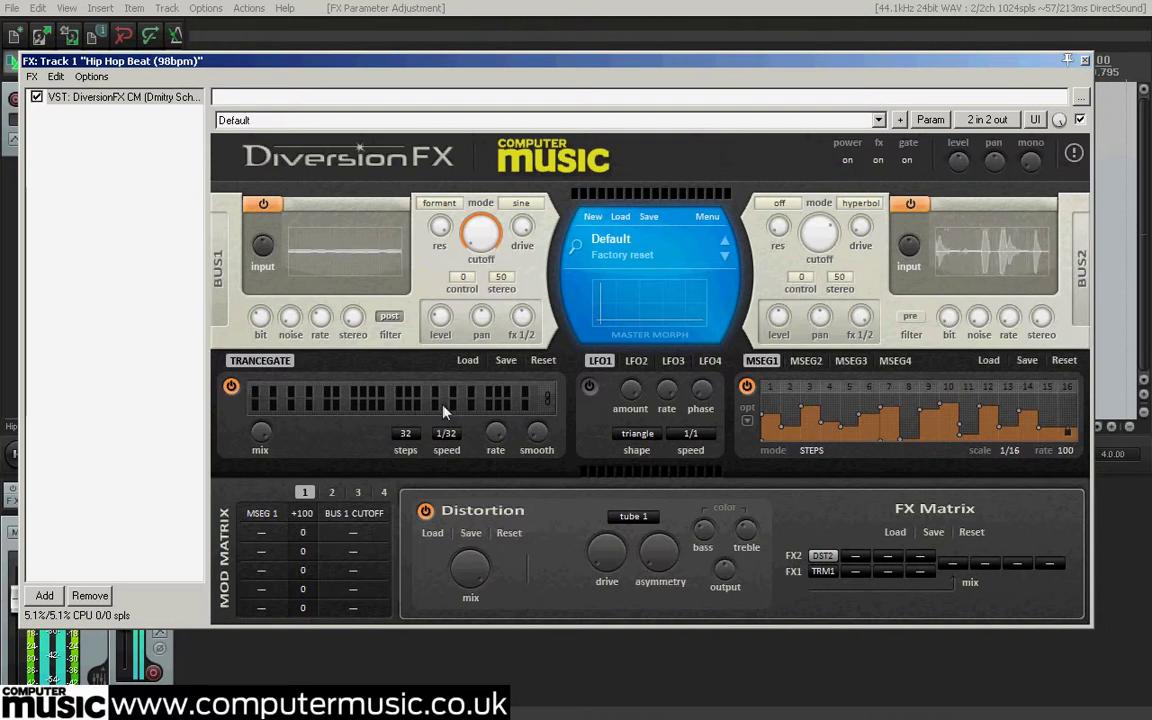
{"action": "left_click", "coordinate": [499, 404]}
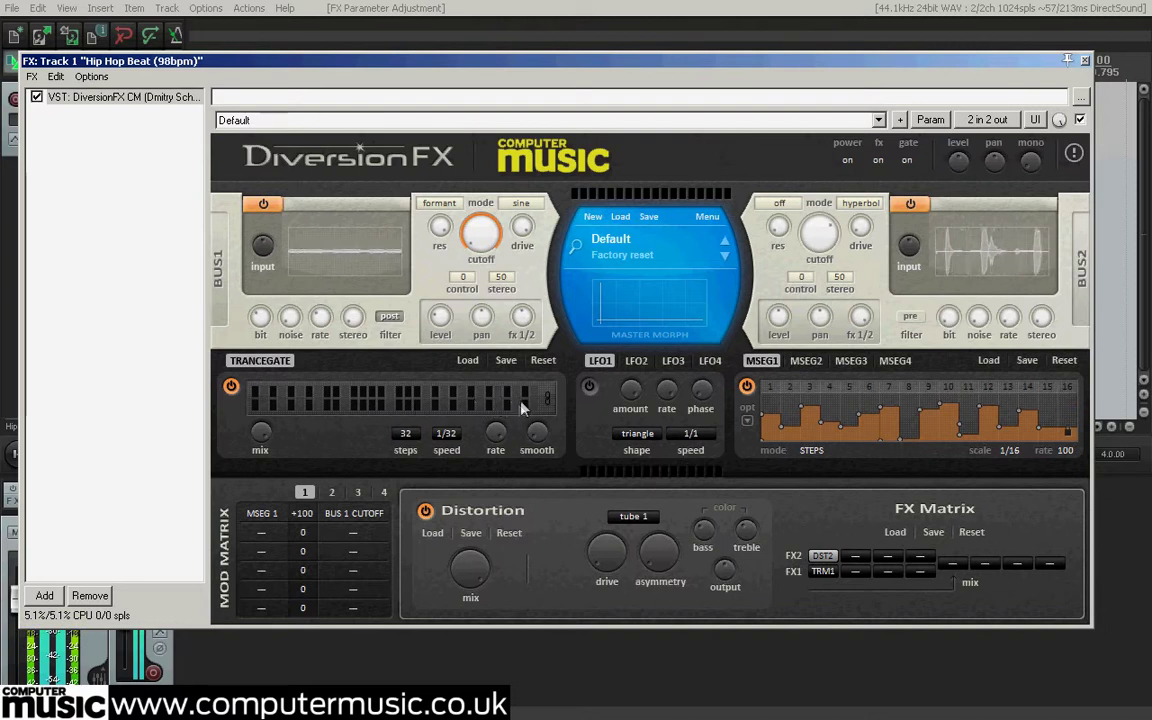